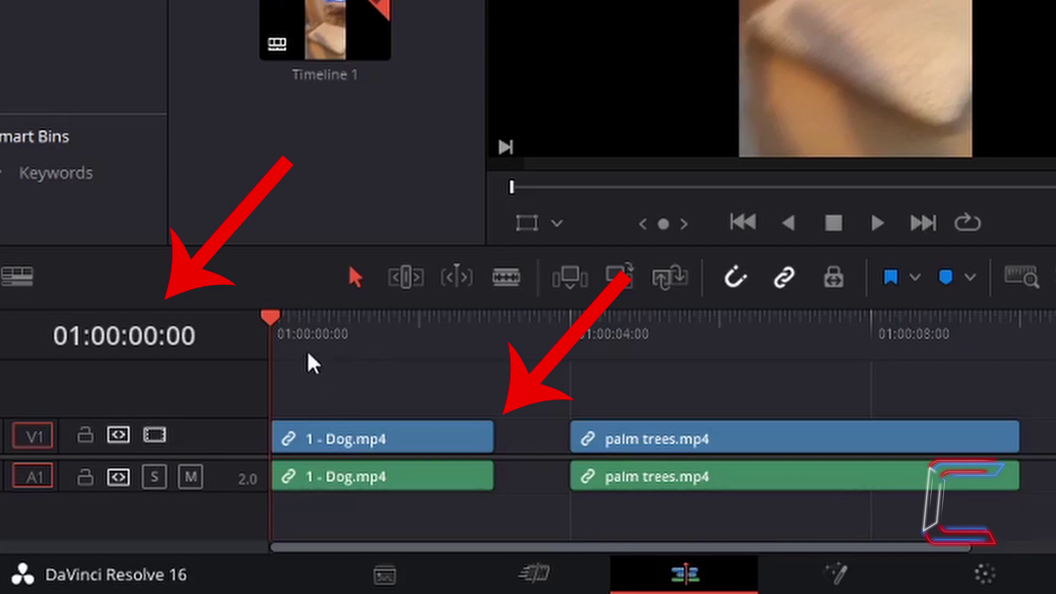
# - Put the playhead at 01:00:04:00, the first frame of palm trees.mp4
pyautogui.press('Down')
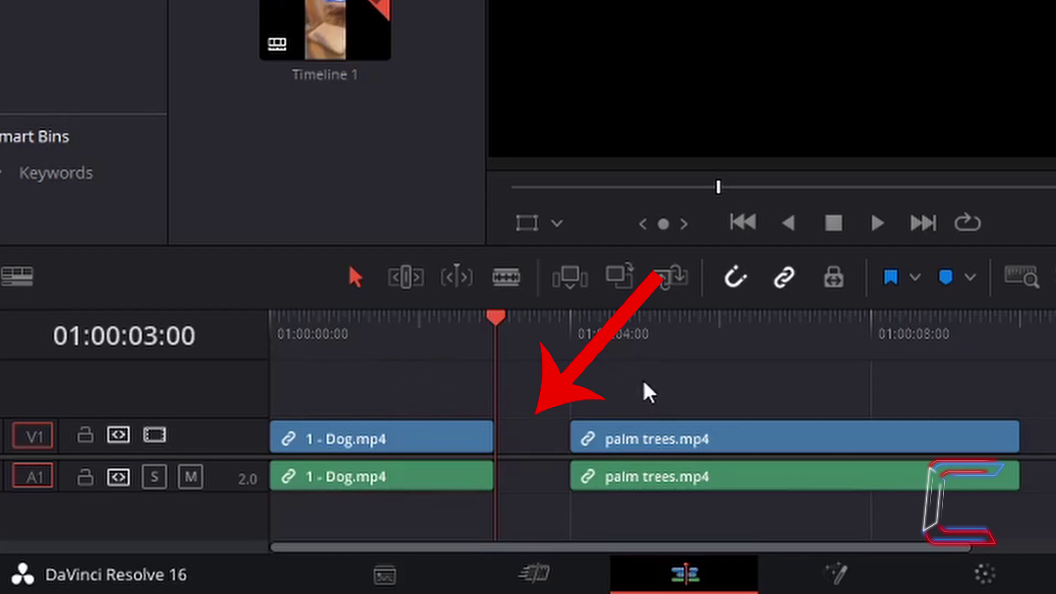
pyautogui.click(532, 335)
pyautogui.click(562, 335)
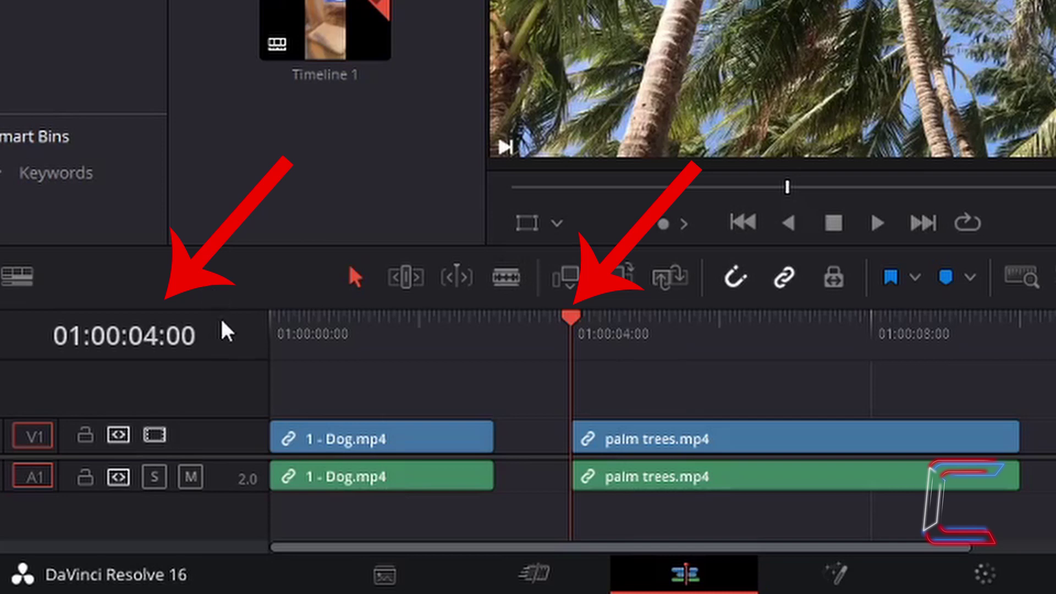
pyautogui.press('End')
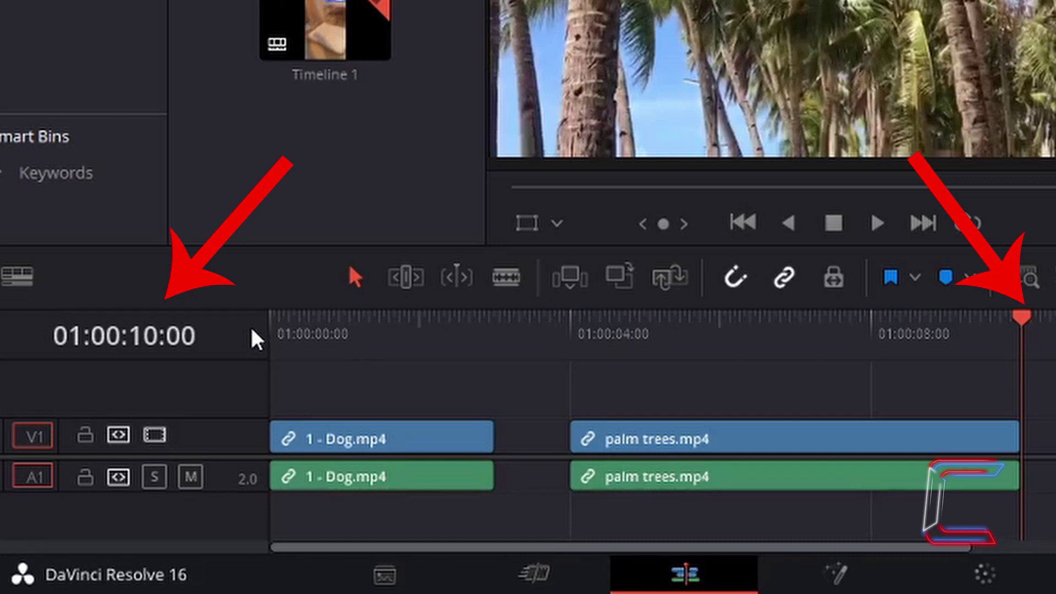
pyautogui.press('Up')
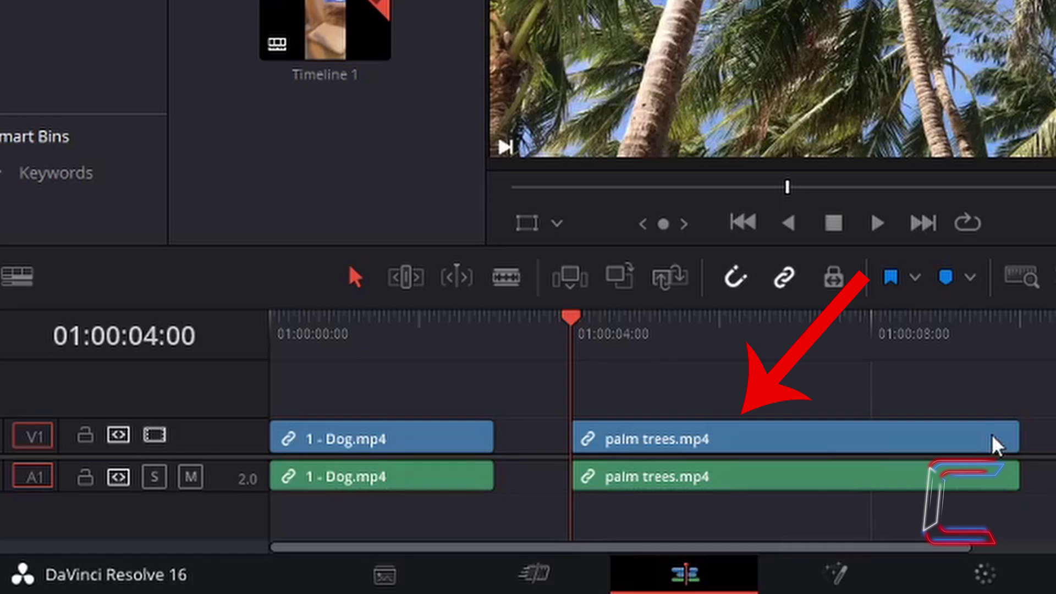
# - Select palm trees.mp4 and scrub its Inspector Transform Zoom up to 2.000
pyautogui.click(993, 438)
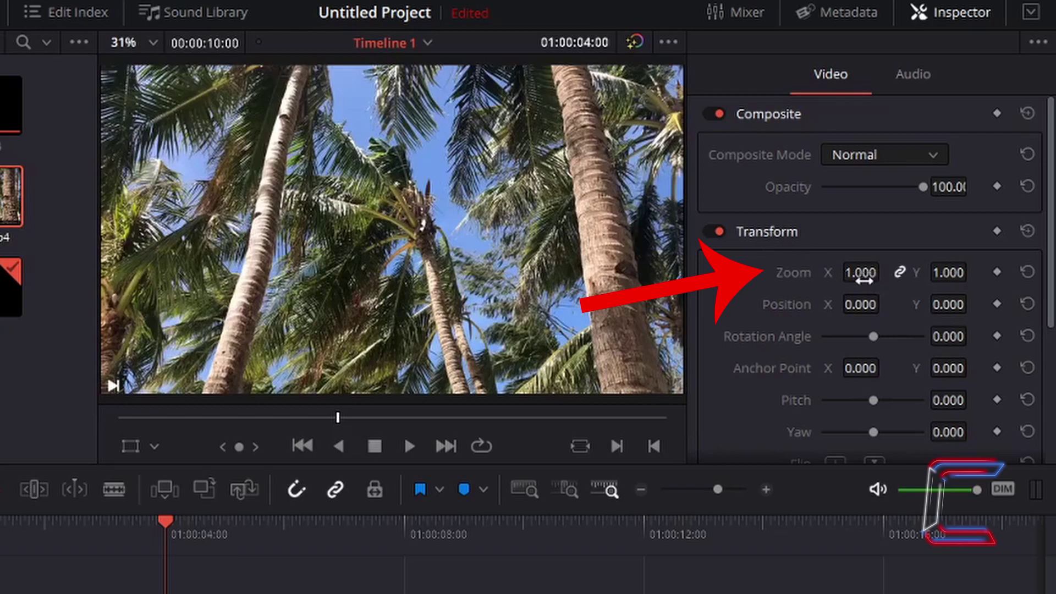
pyautogui.moveTo(863, 280); pyautogui.dragTo(882, 272)
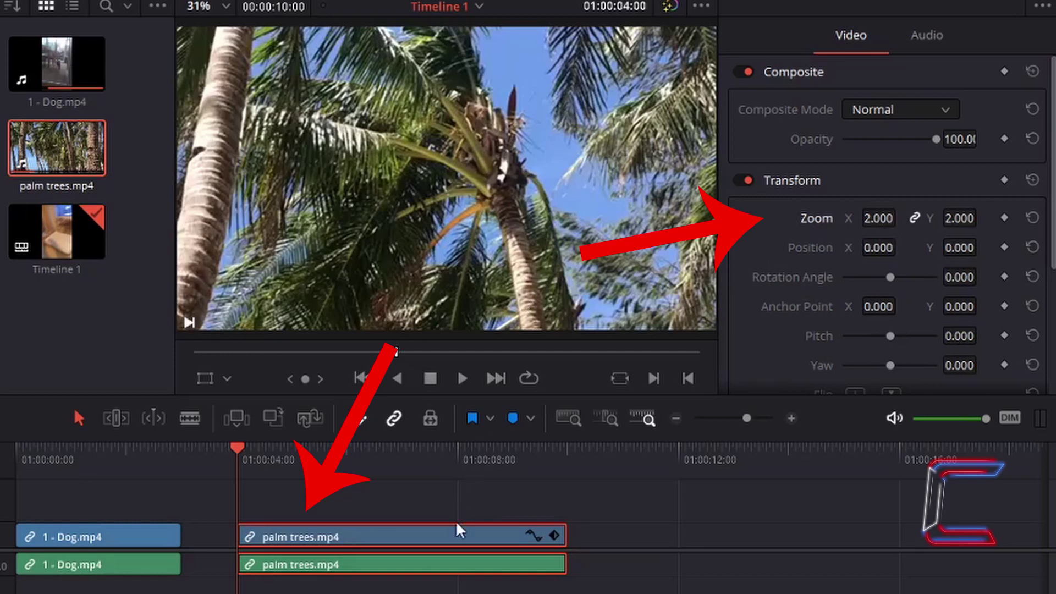
pyautogui.click(121, 536)
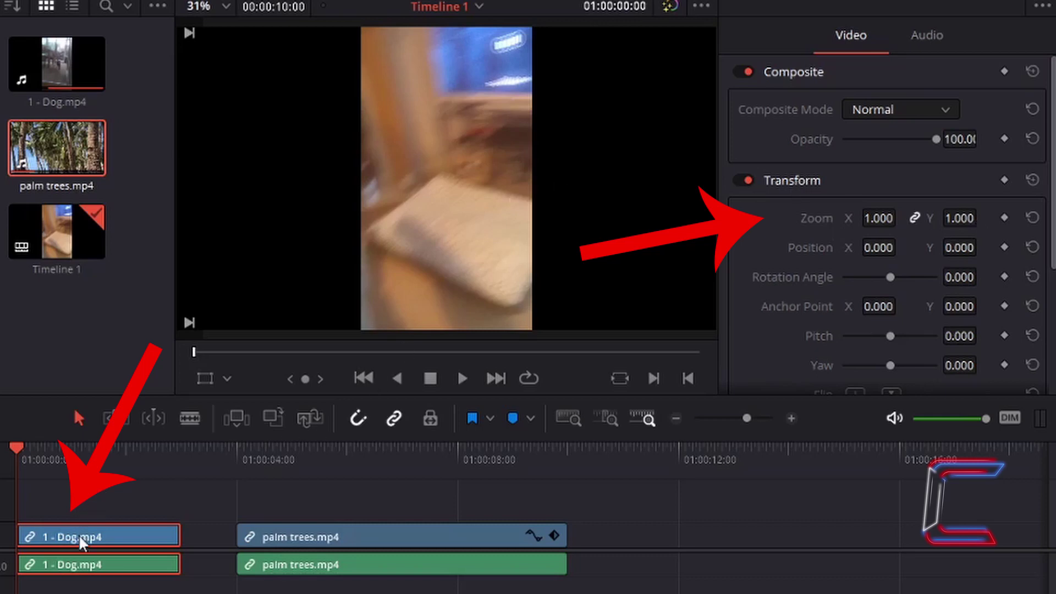
pyautogui.click(409, 536)
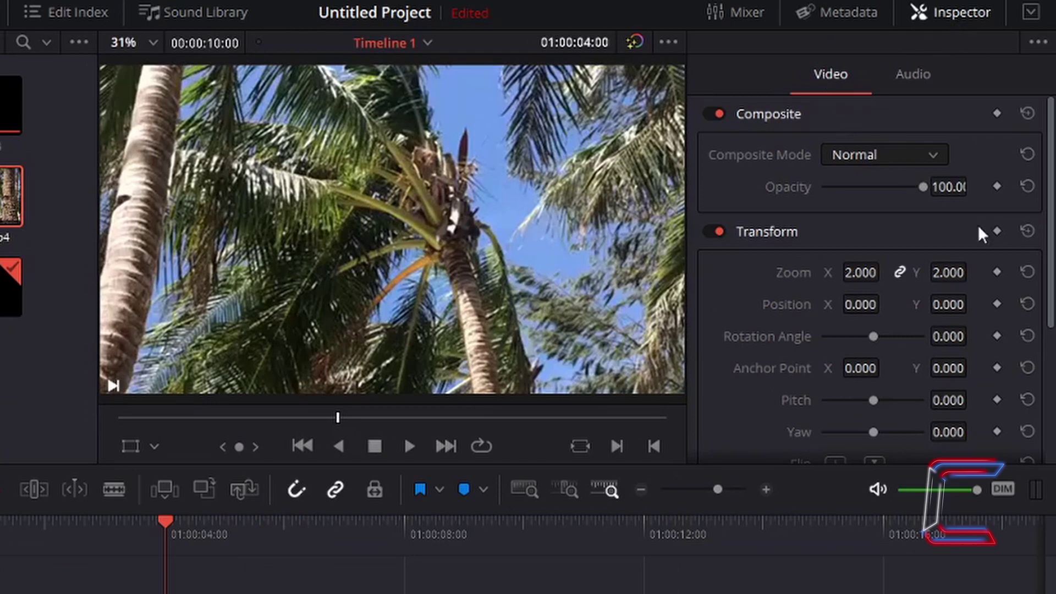
# - Reset the palm trees Zoom to 1.000 and keyframe it at 01:00:04:00
pyautogui.click(1027, 274)
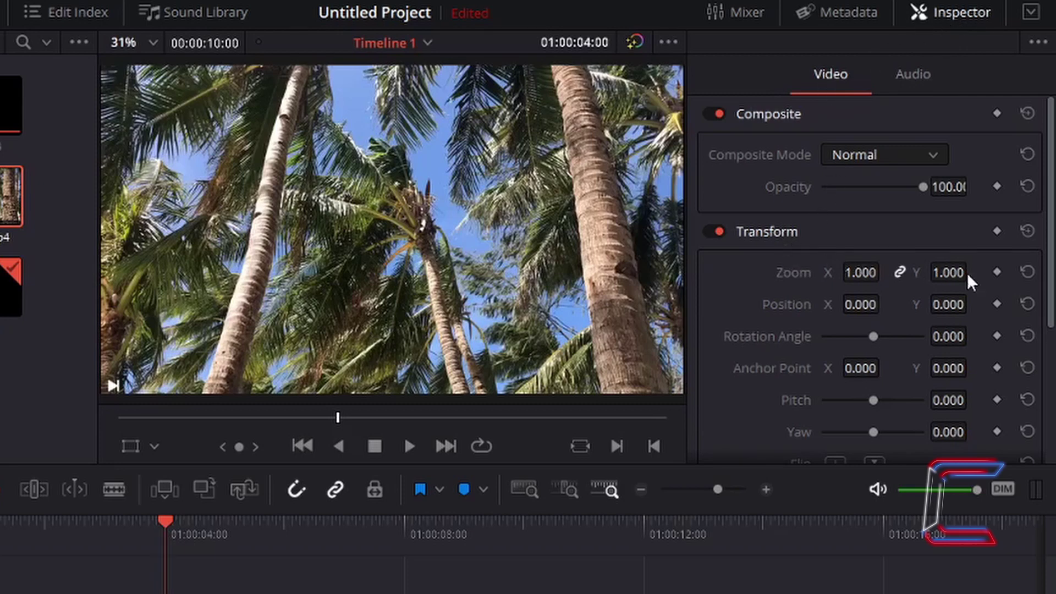
pyautogui.click(996, 271)
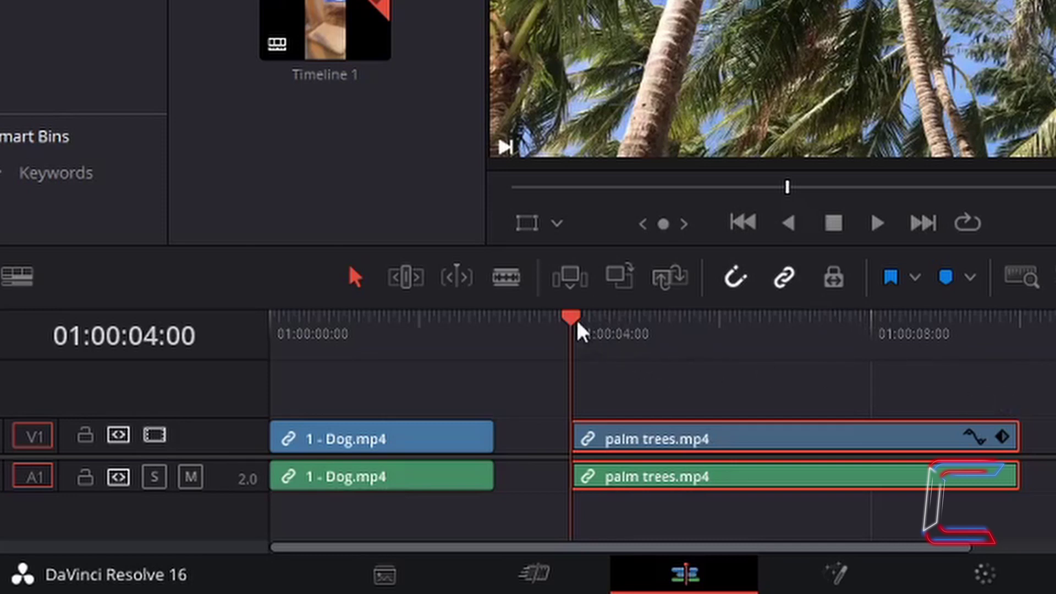
# - Add a second Zoom keyframe at 1.000 on the clip's last frame, 01:00:10:00
pyautogui.click(881, 330)
pyautogui.click(1022, 330)
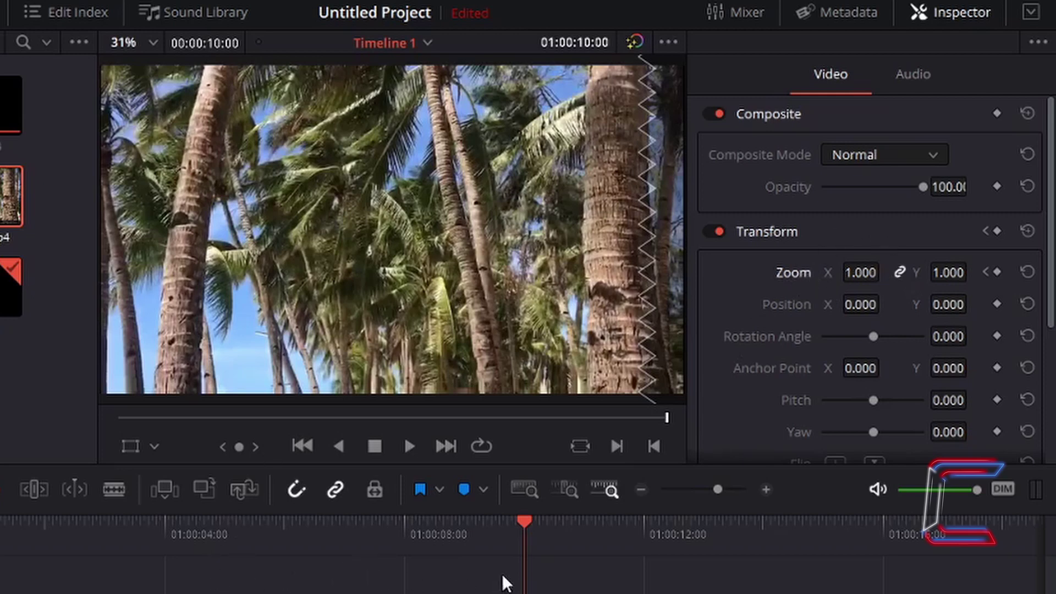
pyautogui.click(997, 271)
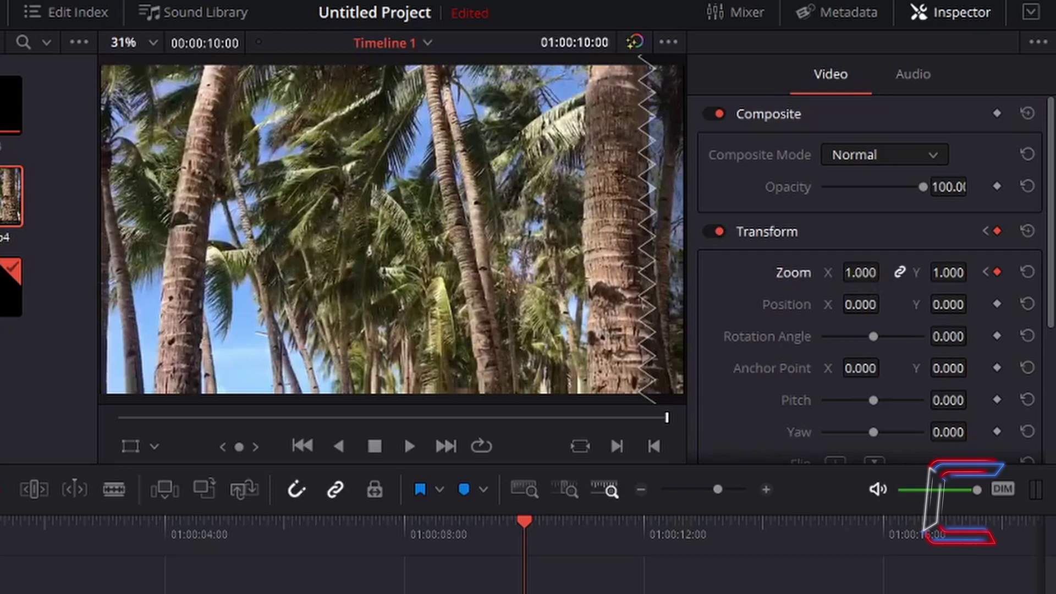
# - Enter Zoom 2.000 for the 01:00:10:00 keyframe so the clip zooms from 1.000
pyautogui.moveTo(863, 275); pyautogui.dragTo(895, 275)
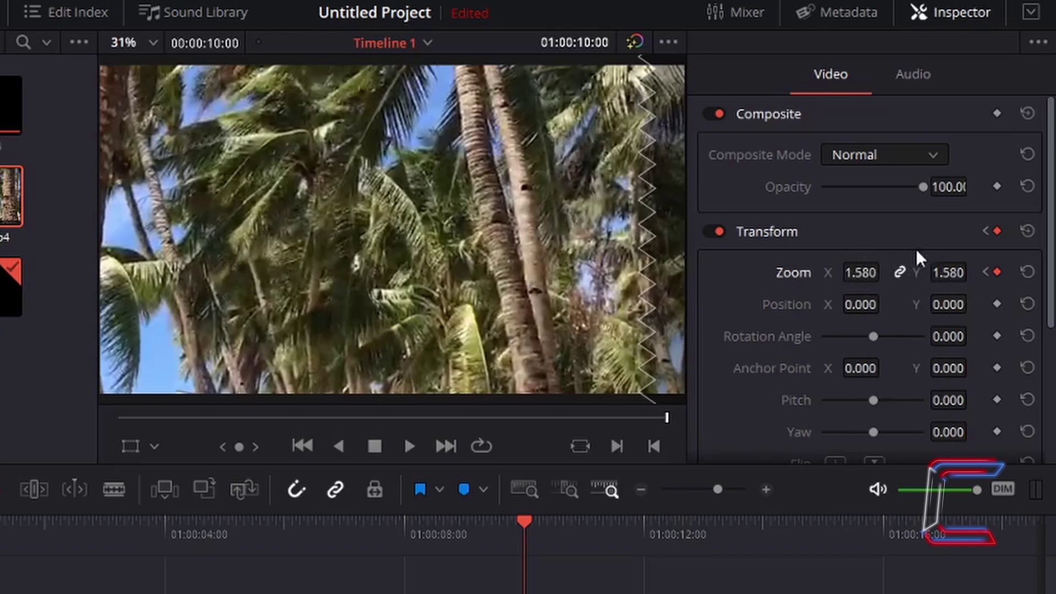
pyautogui.click(861, 273)
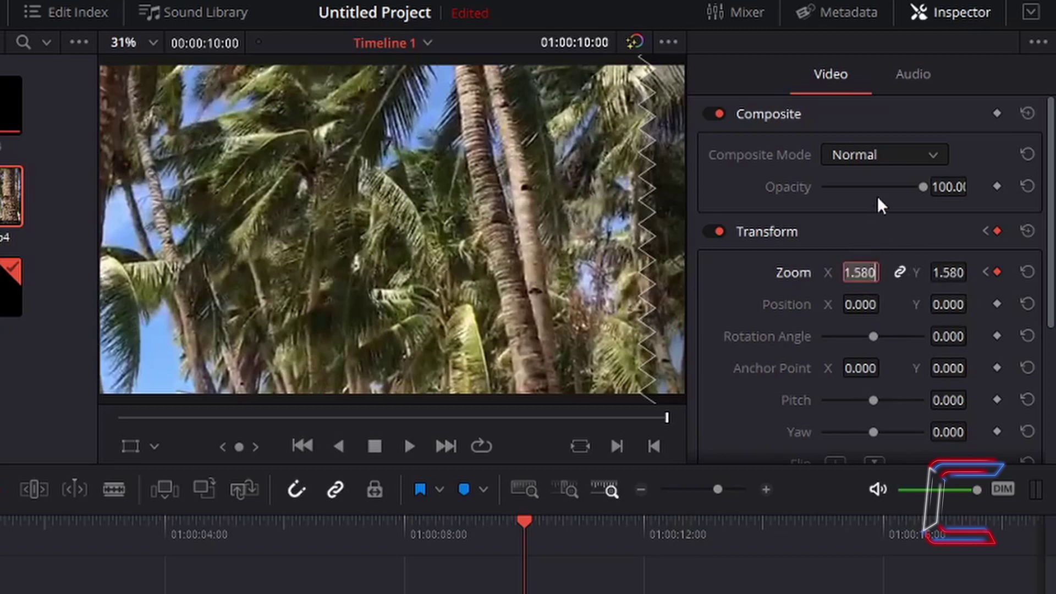
pyautogui.press('BackSpace')
pyautogui.write('2')
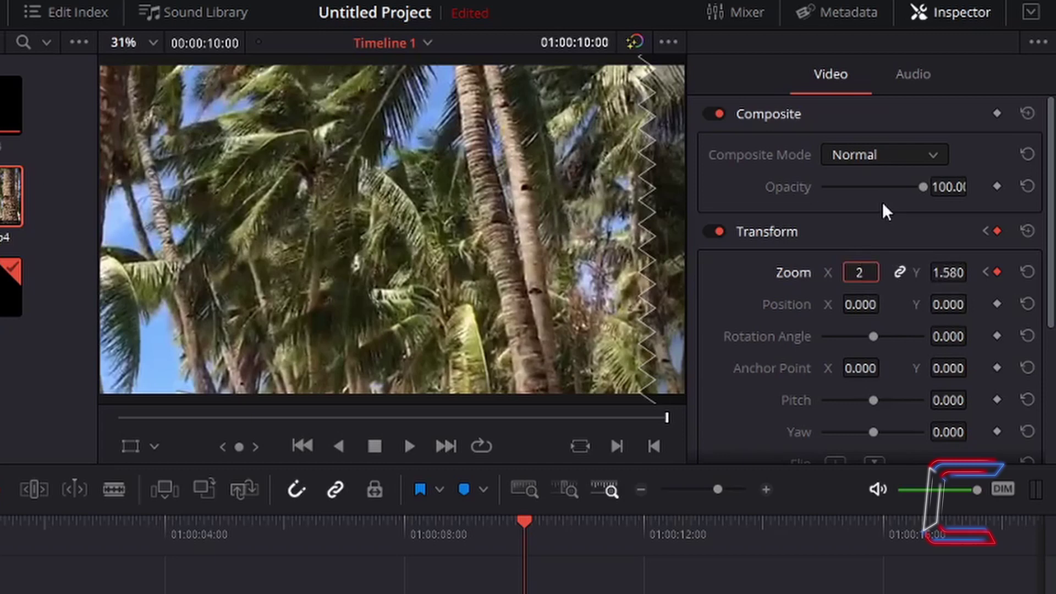
pyautogui.press('Return')
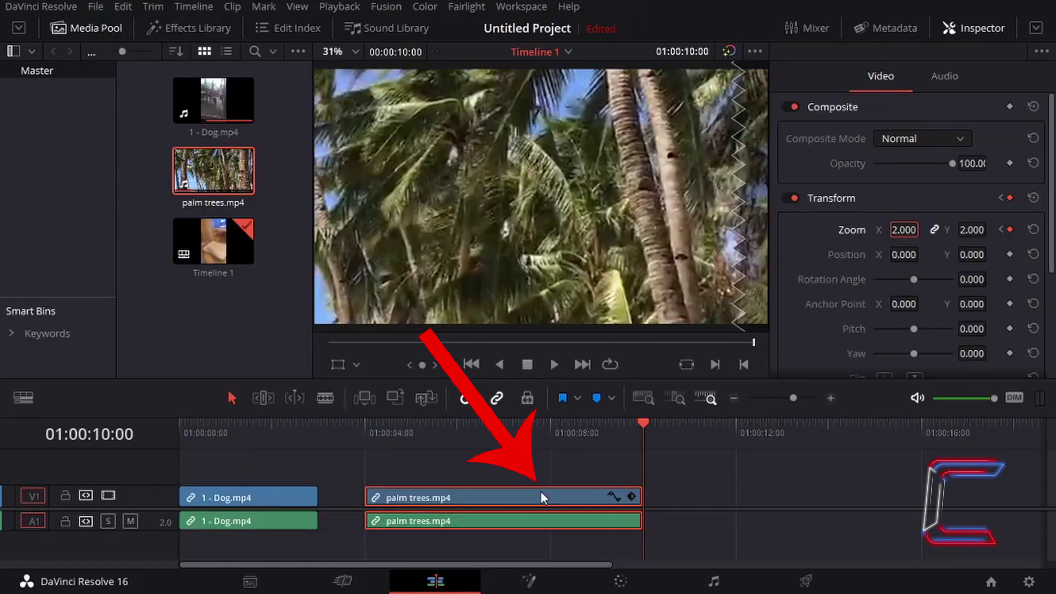
# - Copy the keyframed palm trees.mp4 clip, then bring up 1 - Dog.mp4's context menu
pyautogui.rightClick(540, 498)
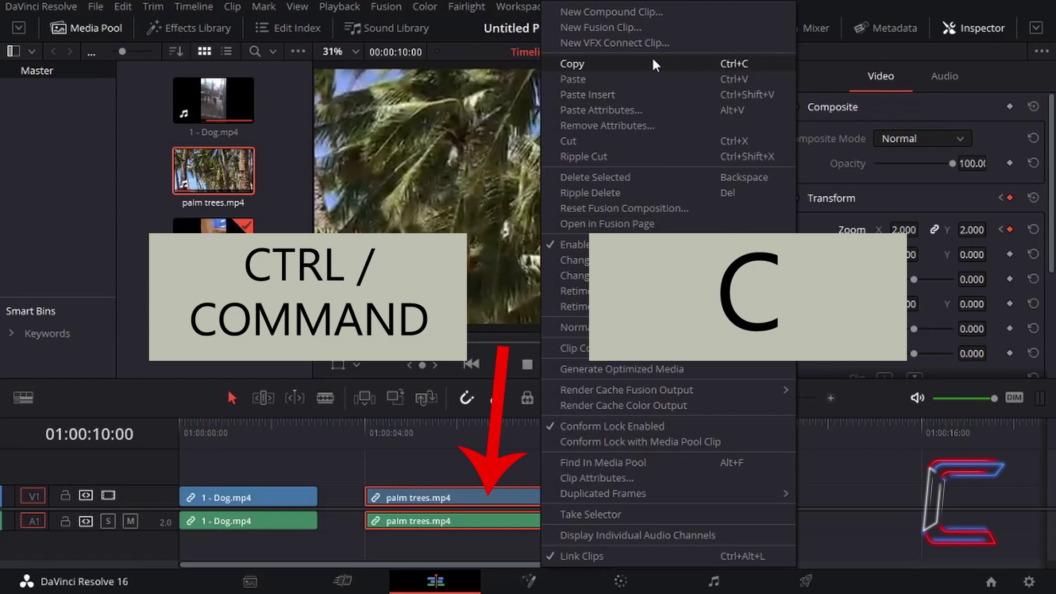
pyautogui.click(653, 62)
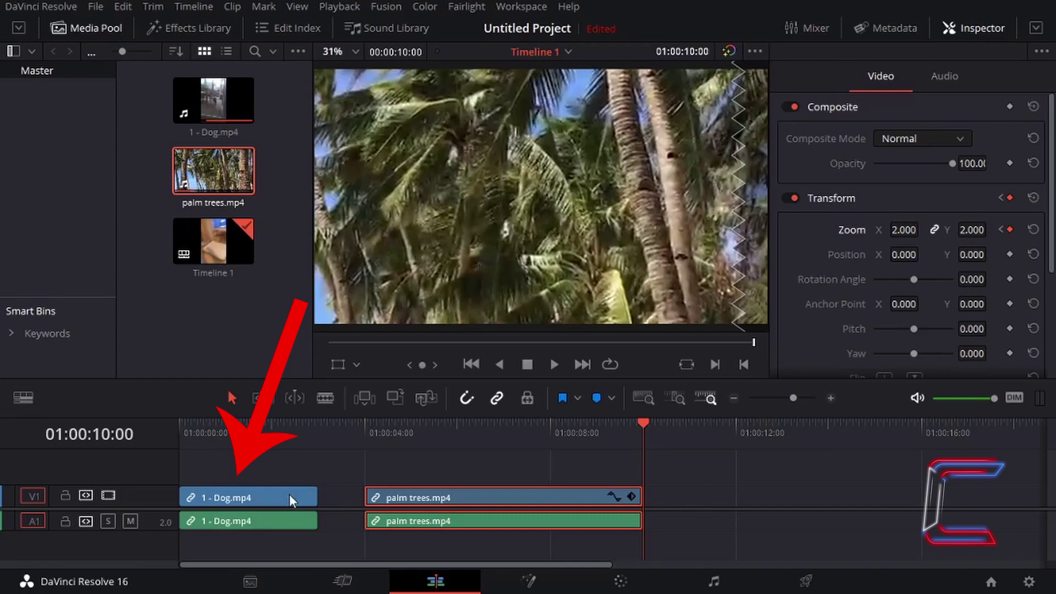
pyautogui.rightClick(289, 494)
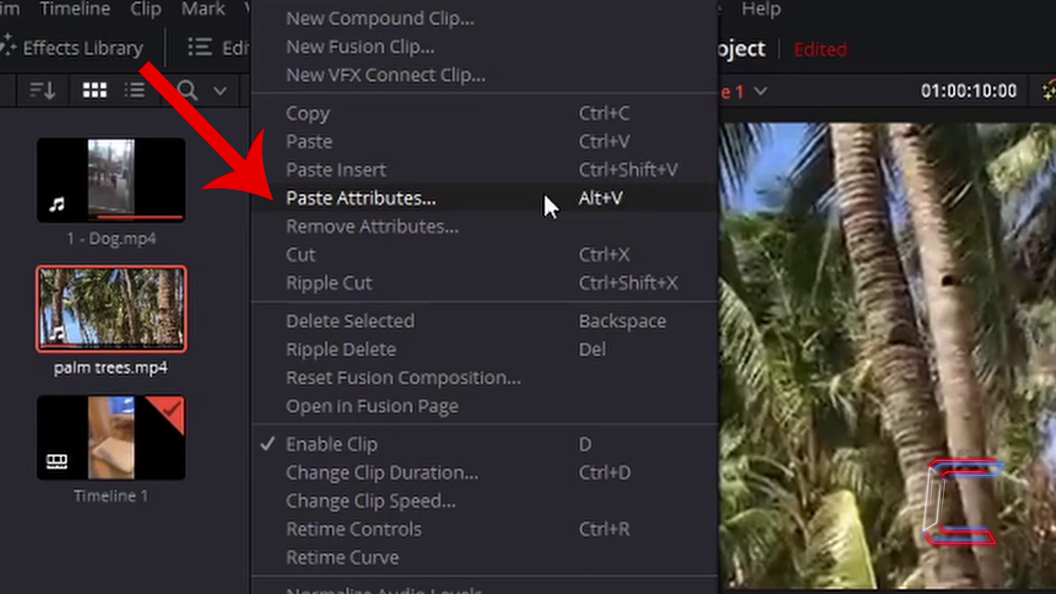
# - Dismiss the Dog clip's context menu without choosing any option
pyautogui.click(246, 497)
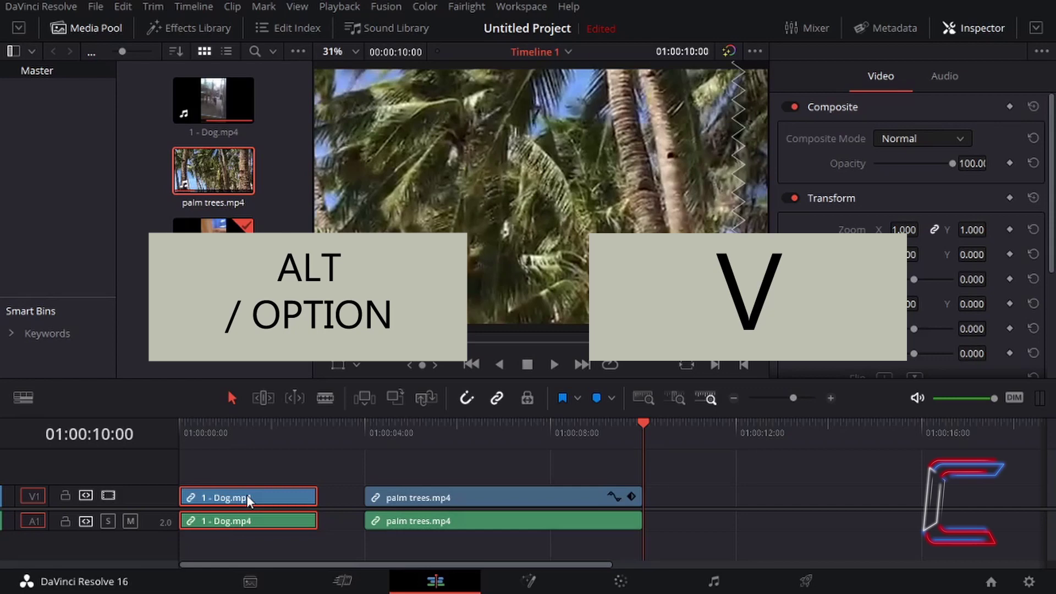
# - Open Paste Attributes with Alt+V, tick Zoom and choose Maintain Timing for keyframes
pyautogui.hotkey('alt', 'v')
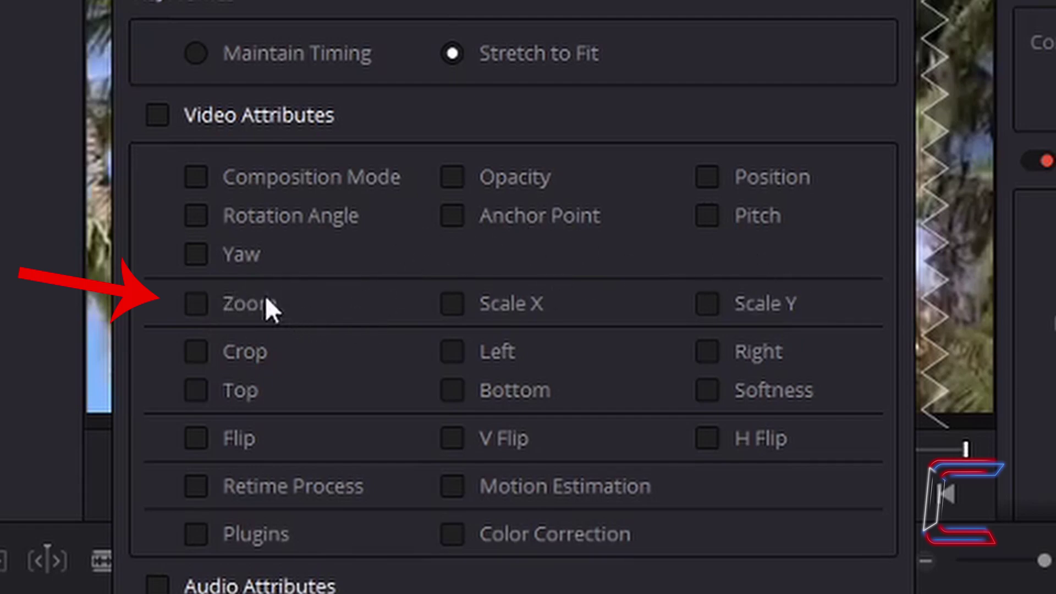
pyautogui.click(194, 316)
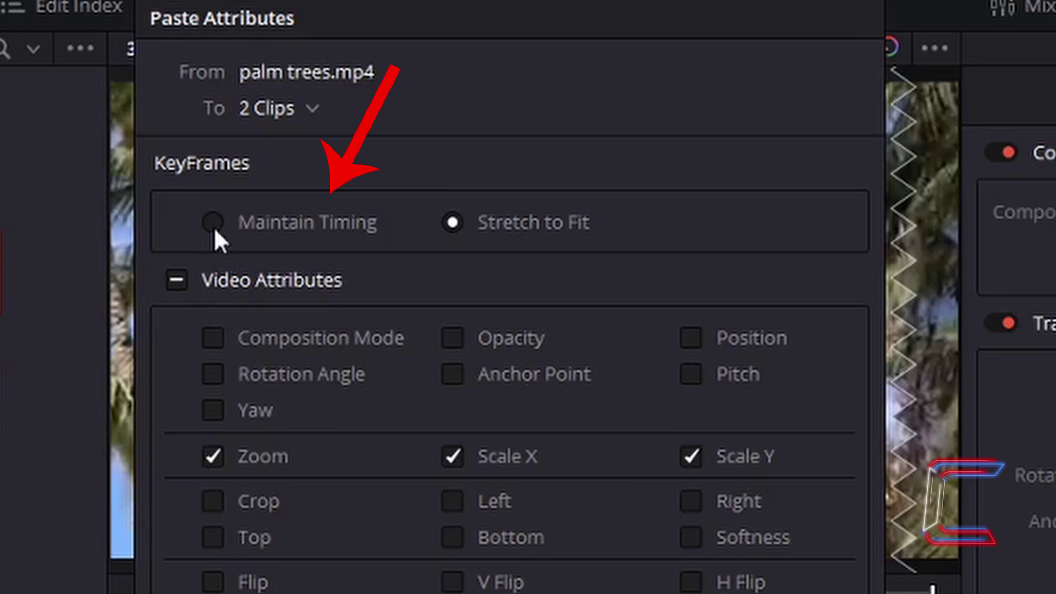
pyautogui.click(212, 223)
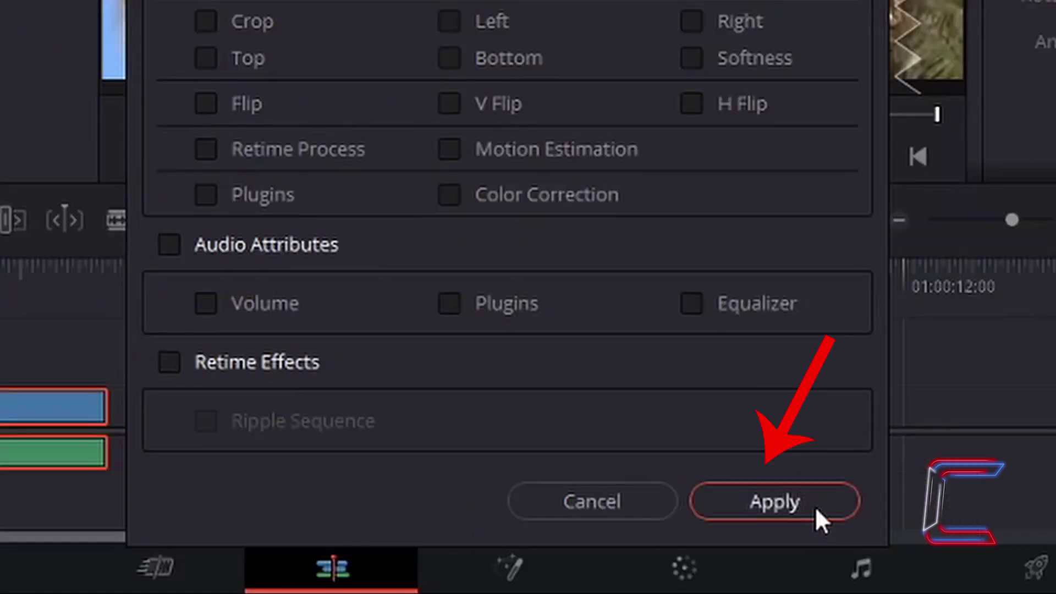
# - Apply the Maintain Timing paste, see the Dog clip end at only 1.500 zoom, and revert it
pyautogui.click(815, 503)
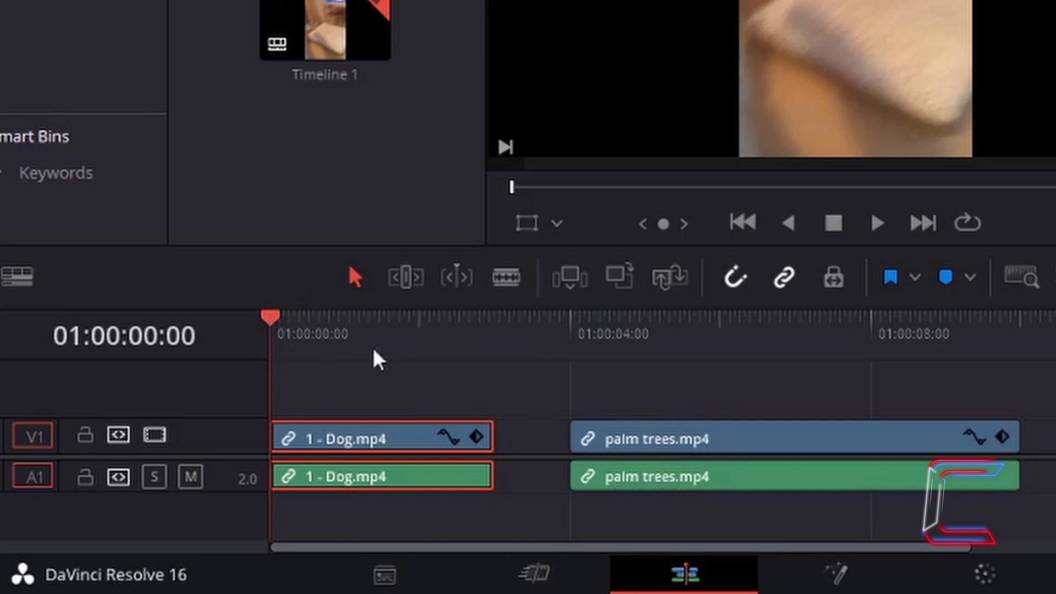
pyautogui.press('space')
pyautogui.press('Down')
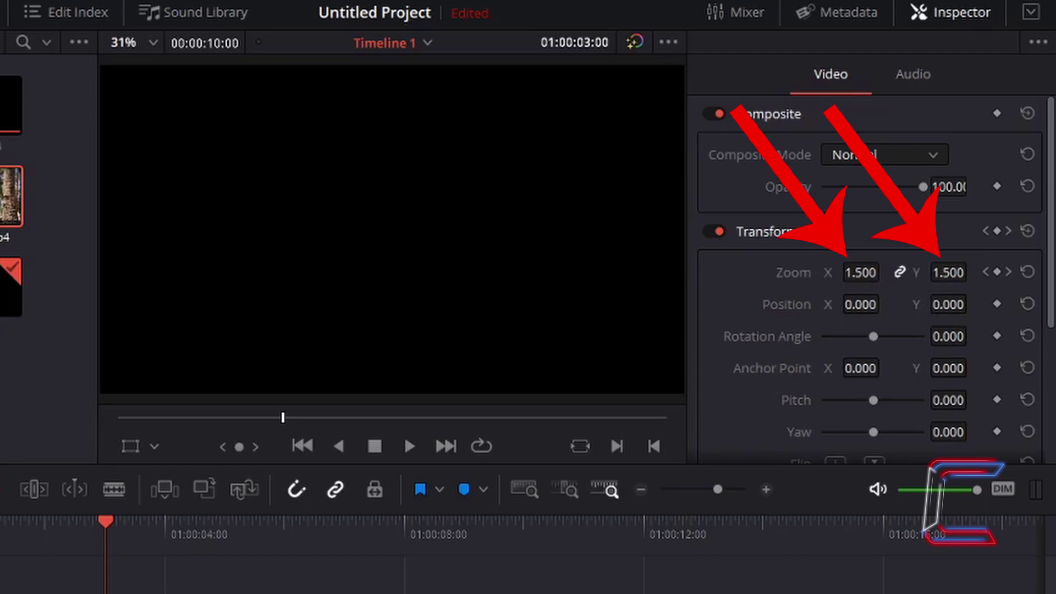
pyautogui.hotkey('alt', 'v')
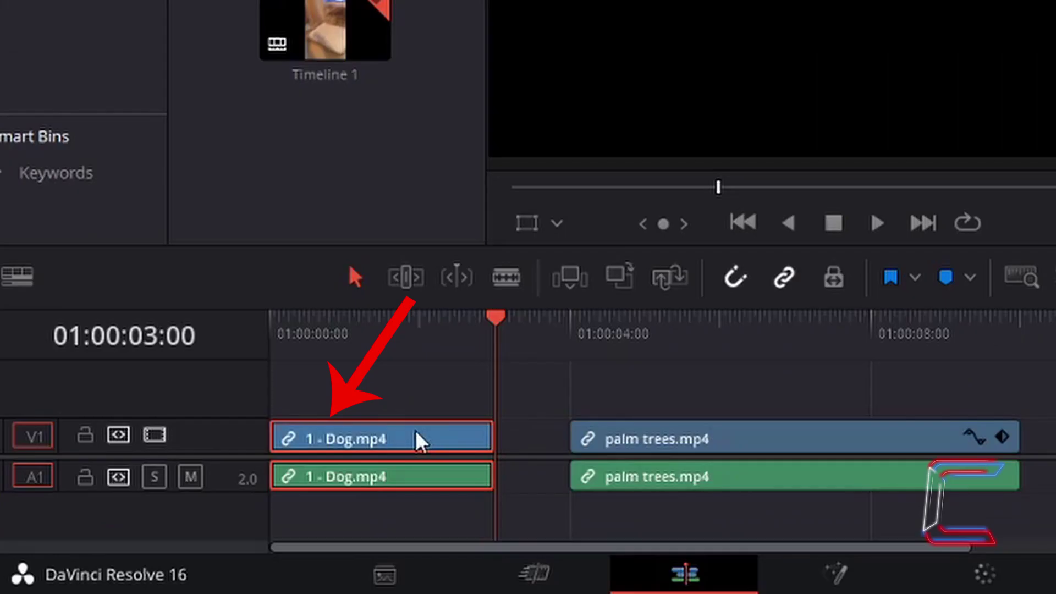
# - Reopen Paste Attributes on the Dog clip with Zoom checked and Stretch to Fit selected
pyautogui.rightClick(415, 430)
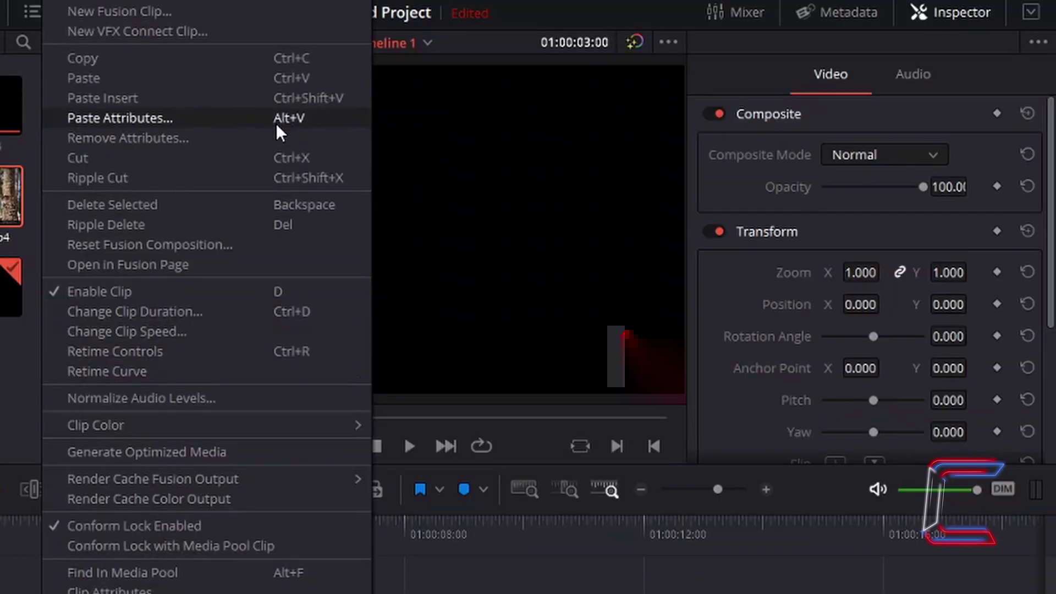
pyautogui.click(246, 118)
pyautogui.click(172, 325)
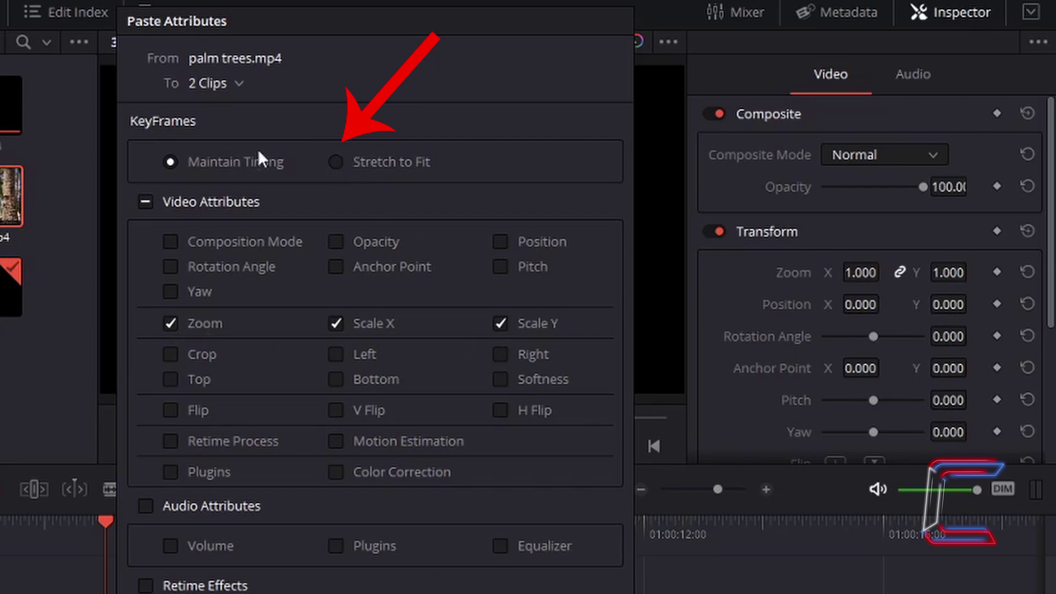
pyautogui.click(335, 163)
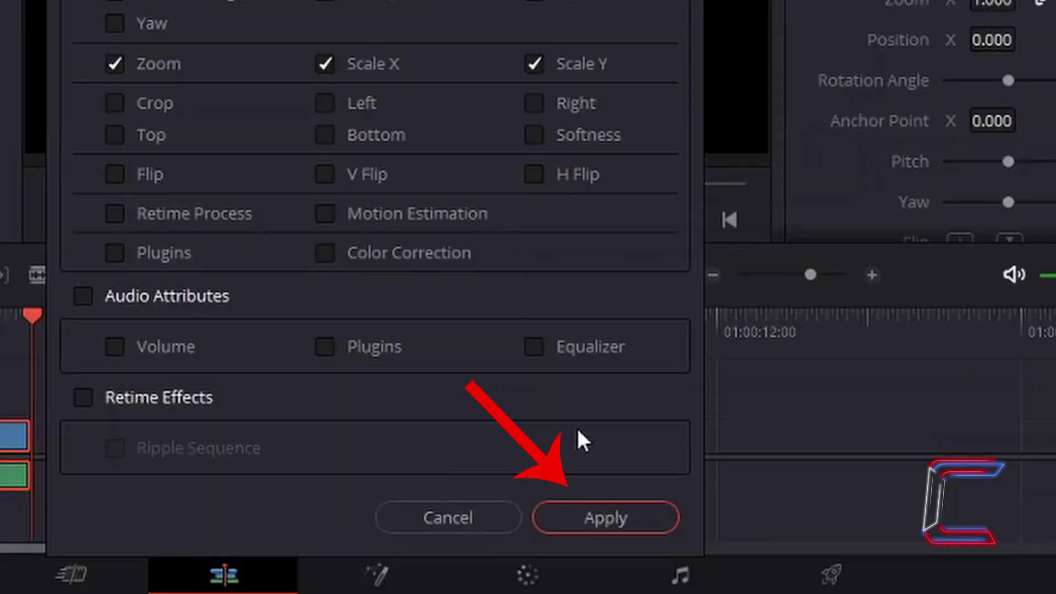
# - Apply the stretched zoom to the Dog clip, confirm Zoom reads 2.000 at 01:00:03:00, and reopen Paste Attributes
pyautogui.click(652, 520)
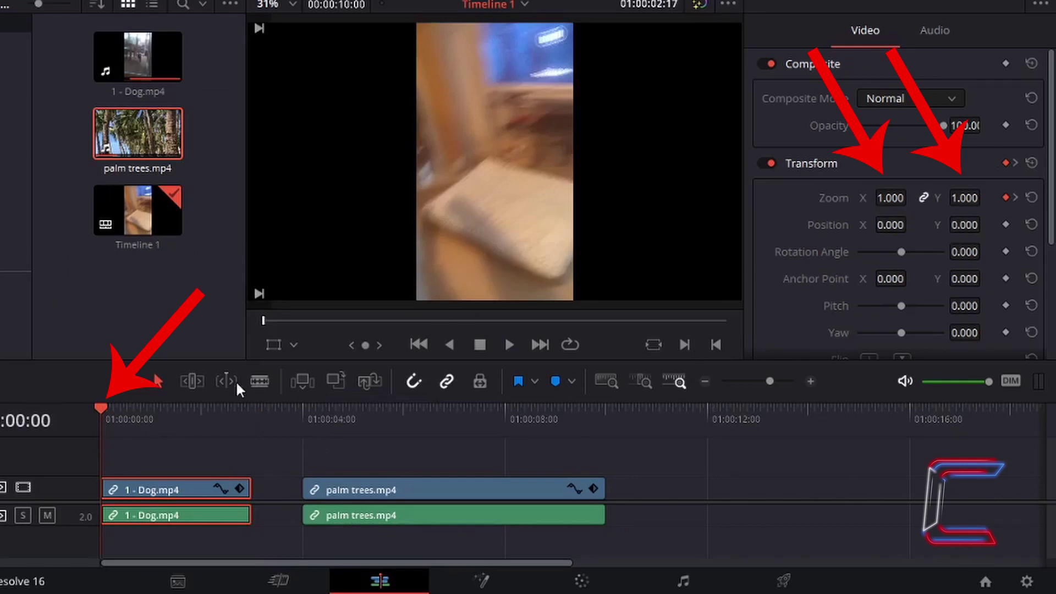
pyautogui.write('300')
pyautogui.press('Return')
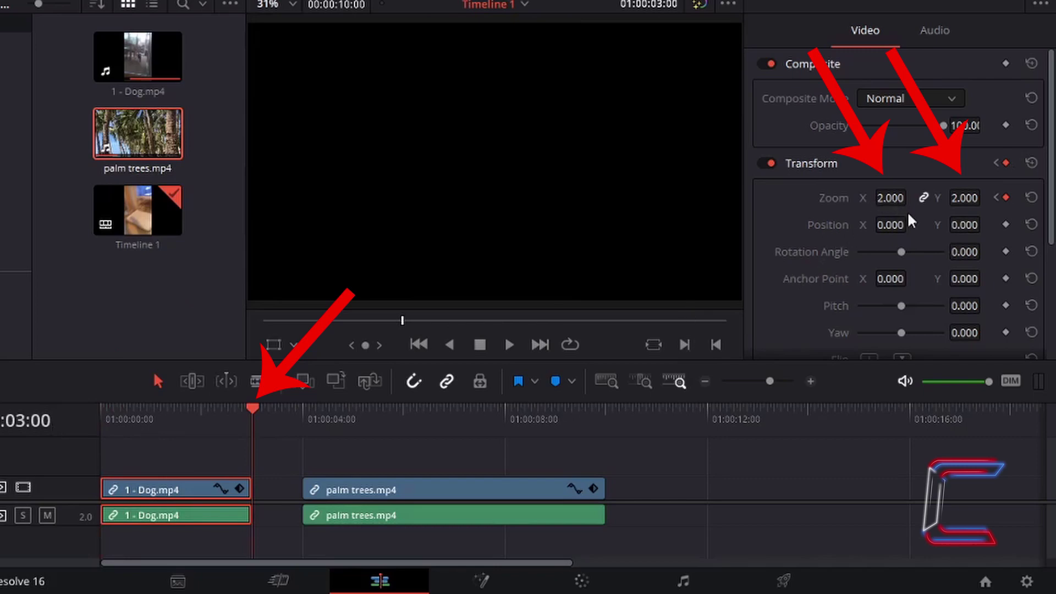
pyautogui.hotkey('alt', 'v')
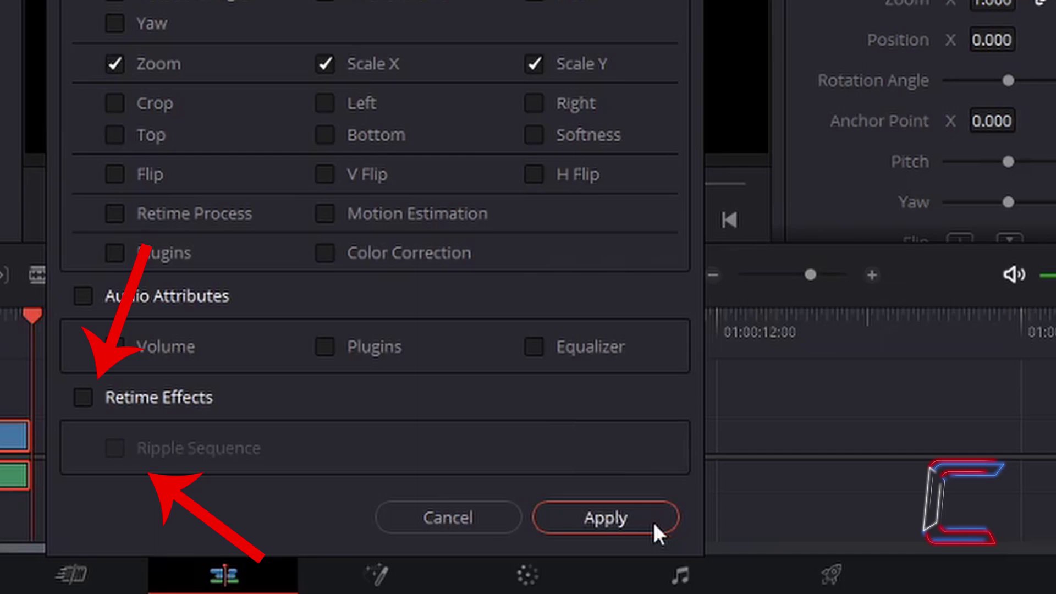
# - Cancel the Paste Attributes dialog without pasting anything
pyautogui.click(653, 523)
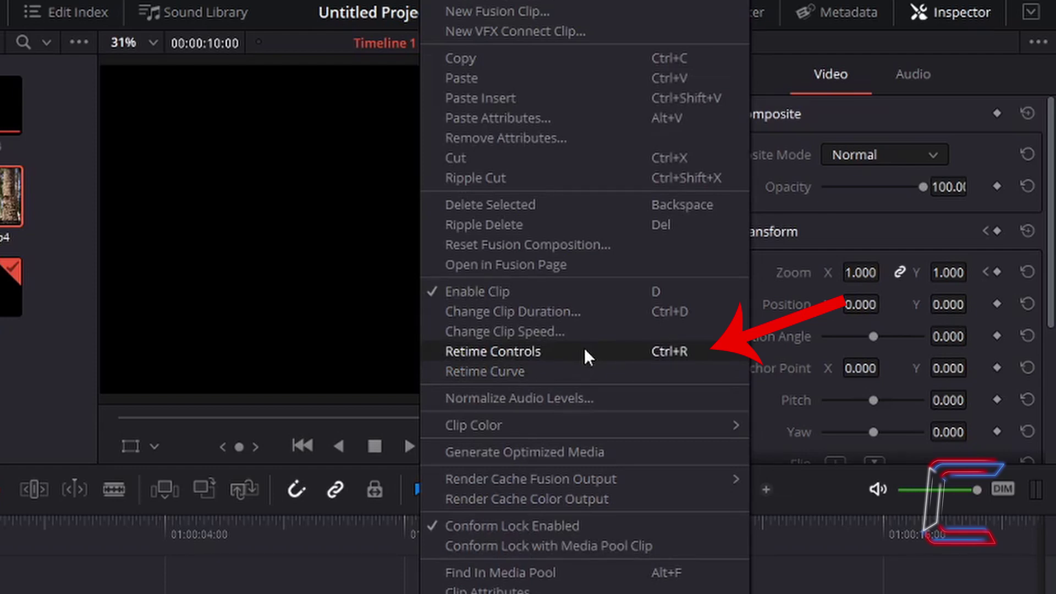
# - Enable Retime Controls on palm trees.mp4 and stretch it to slow it, ending around 01:00:13:00
pyautogui.click(584, 352)
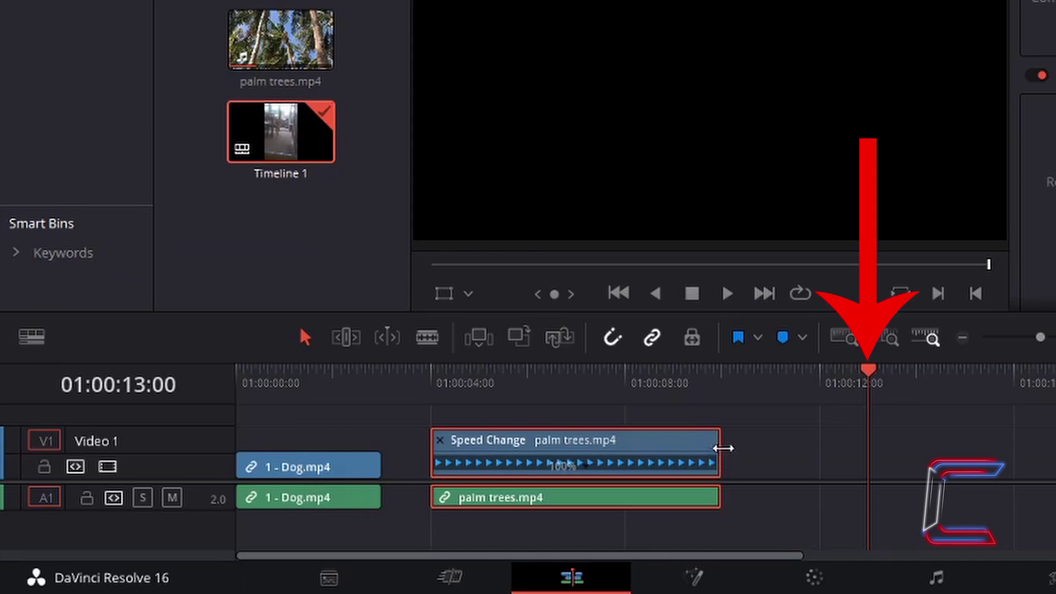
pyautogui.moveTo(722, 448); pyautogui.dragTo(863, 437)
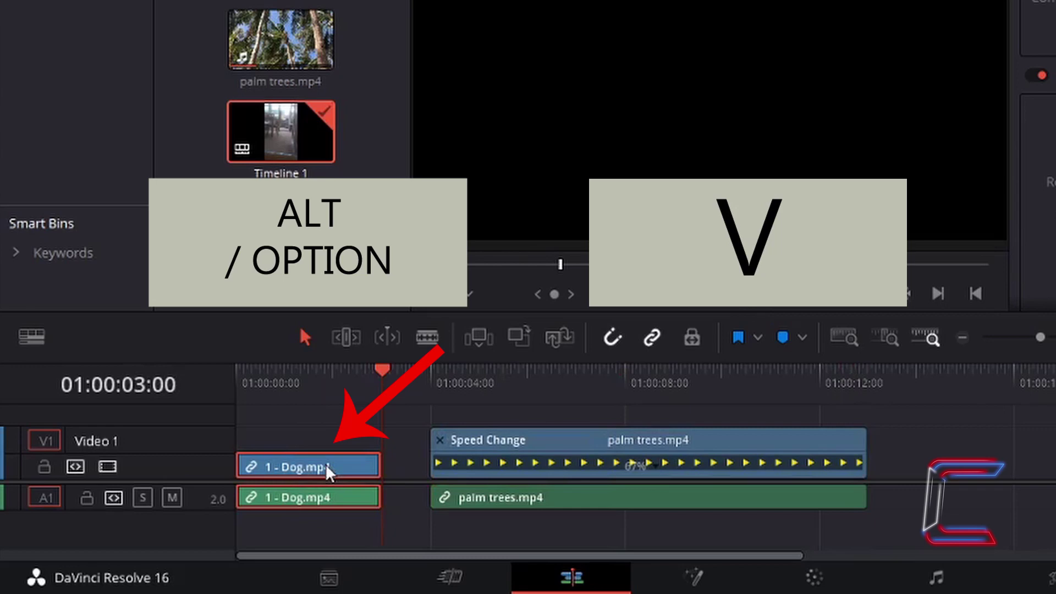
# - Paste the palm trees Retime Effects onto the Dog clip, lengthening it to end at 01:00:04:17
pyautogui.hotkey('alt', 'v')
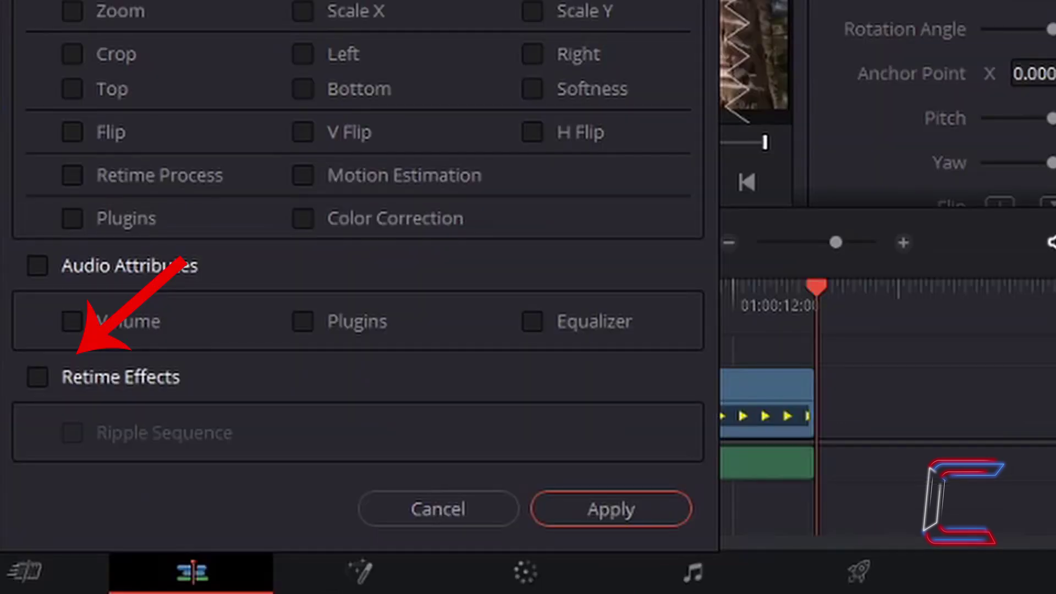
pyautogui.click(35, 381)
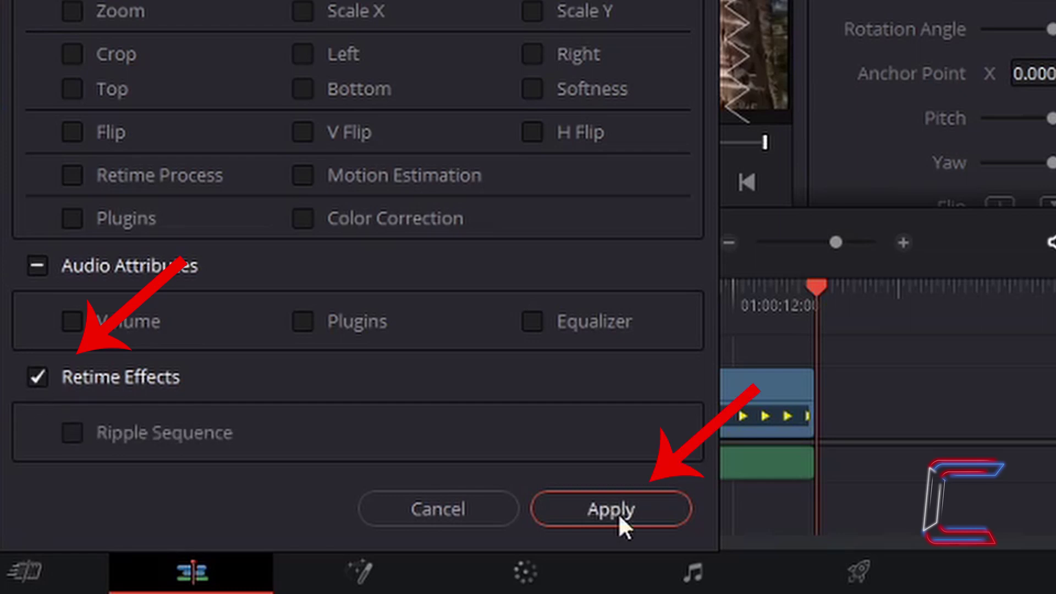
pyautogui.click(620, 516)
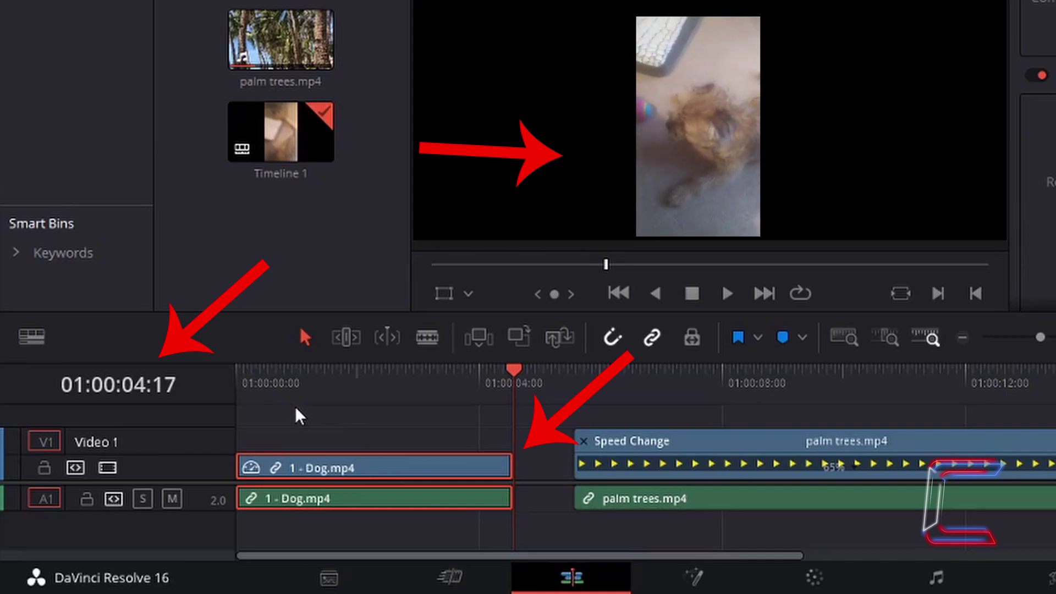
# - Undo the Dog clip's speed paste and repaste it with Retime Effects and Ripple Sequence
pyautogui.hotkey('ctrl', 'z')
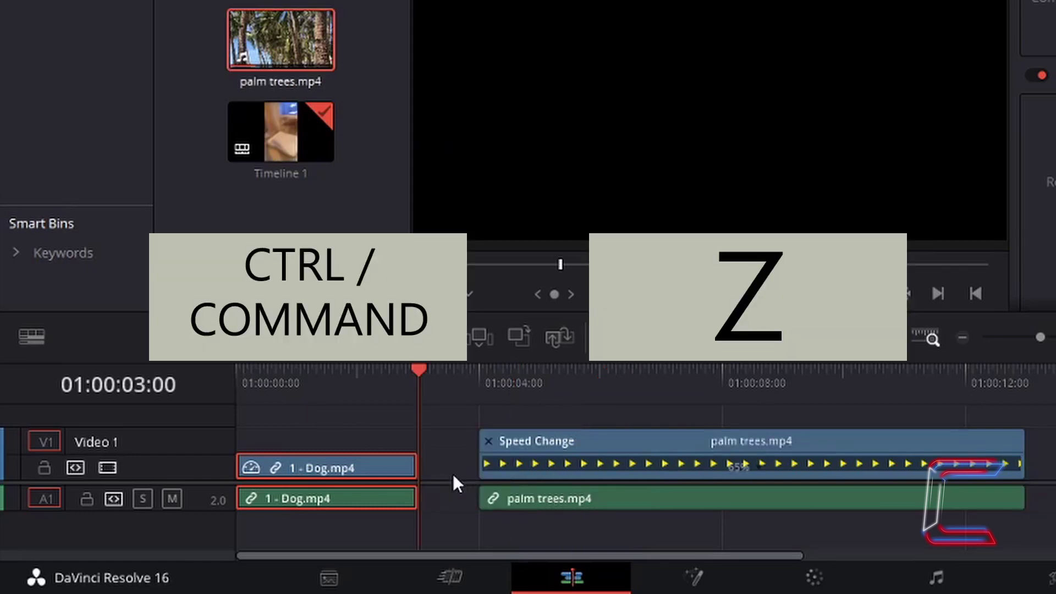
pyautogui.hotkey('ctrl', 'z')
pyautogui.hotkey('alt', 'v')
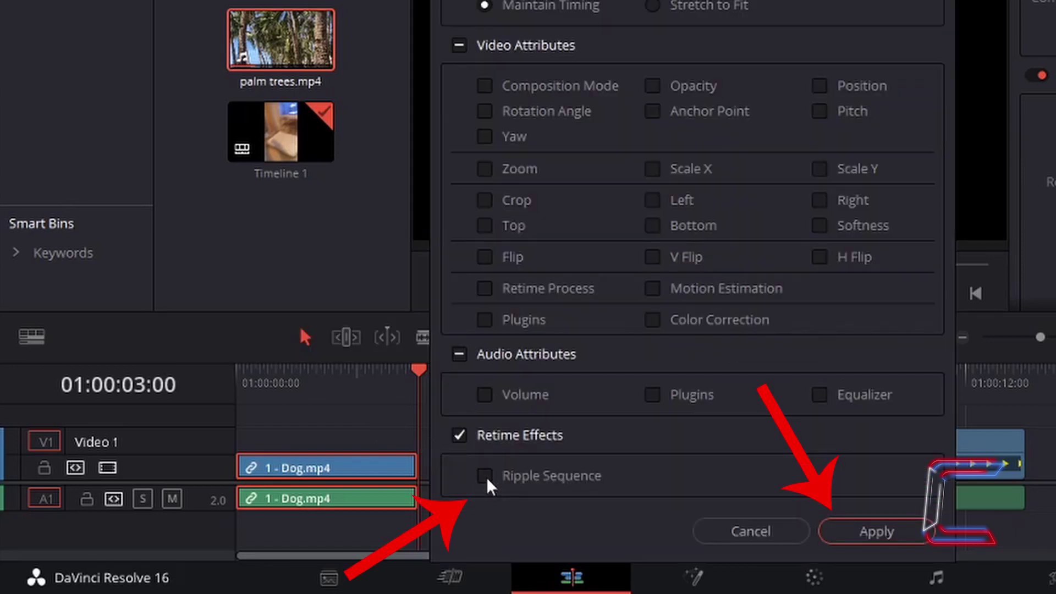
pyautogui.click(917, 538)
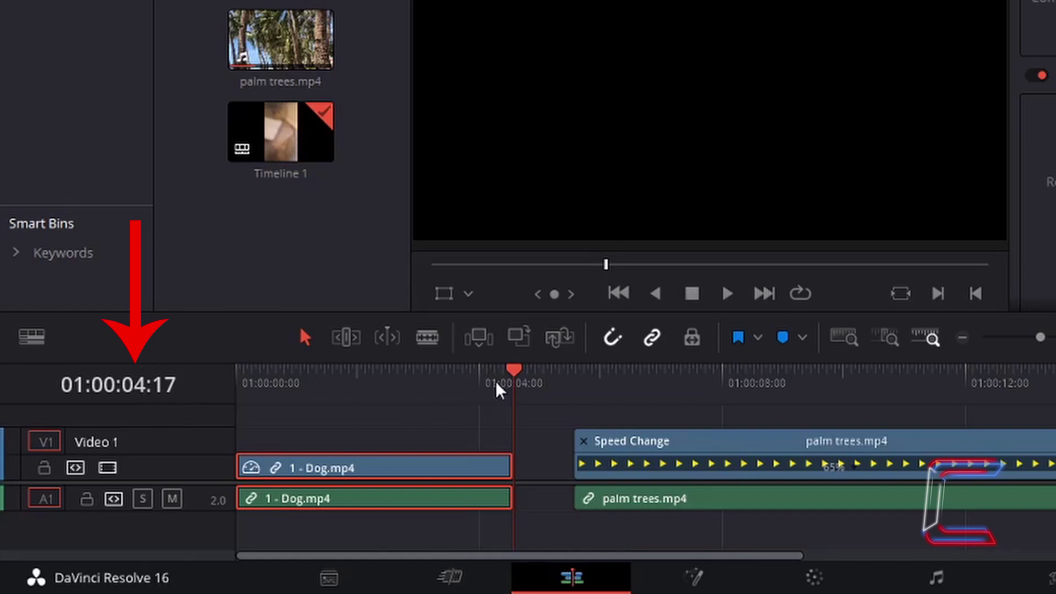
pyautogui.click(477, 379)
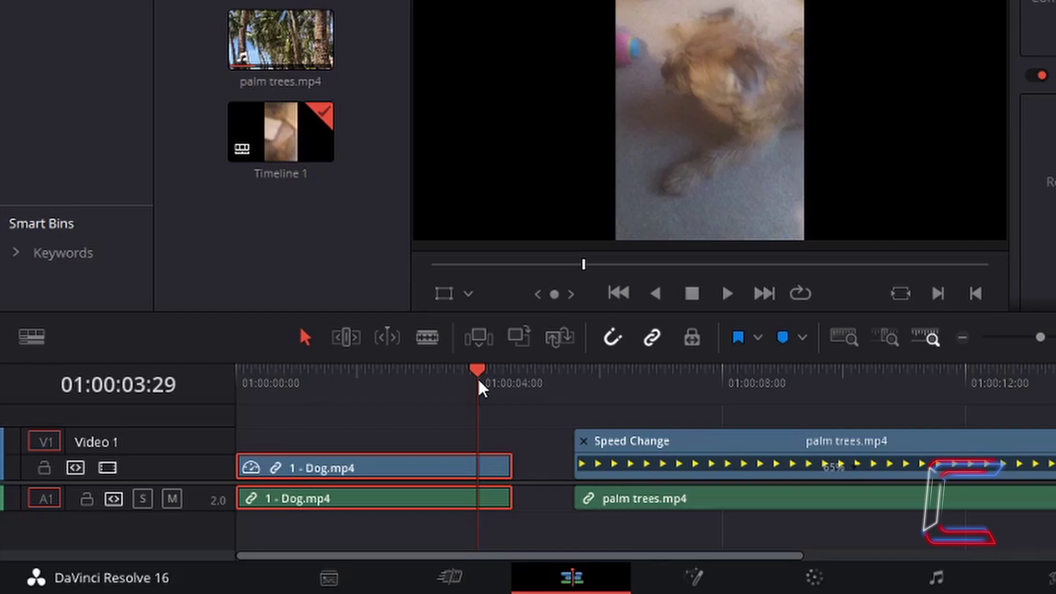
pyautogui.press('Right')
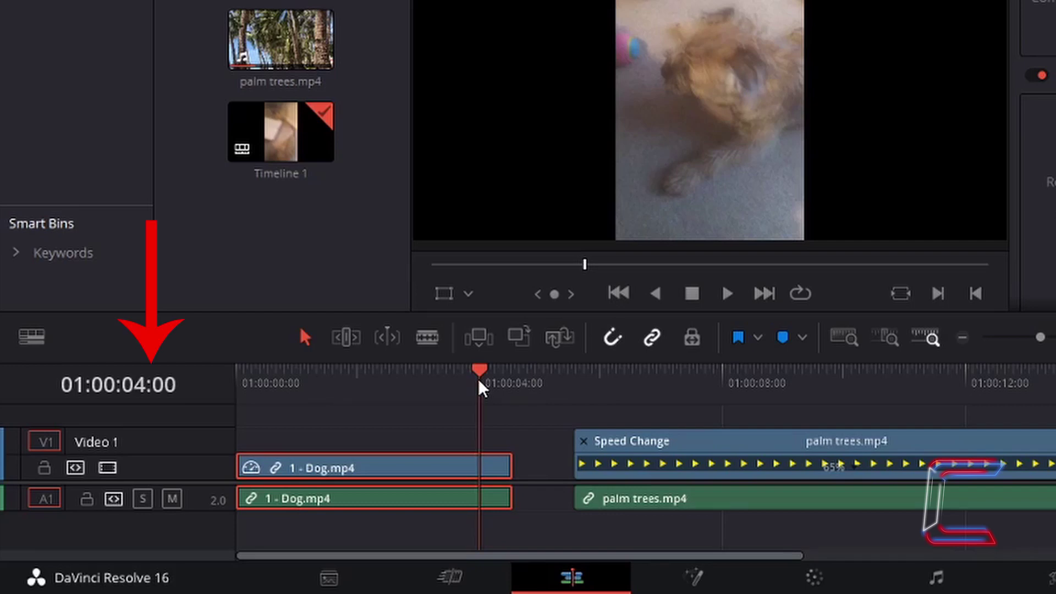
pyautogui.press('Left')
pyautogui.press('Right')
pyautogui.press('Left')
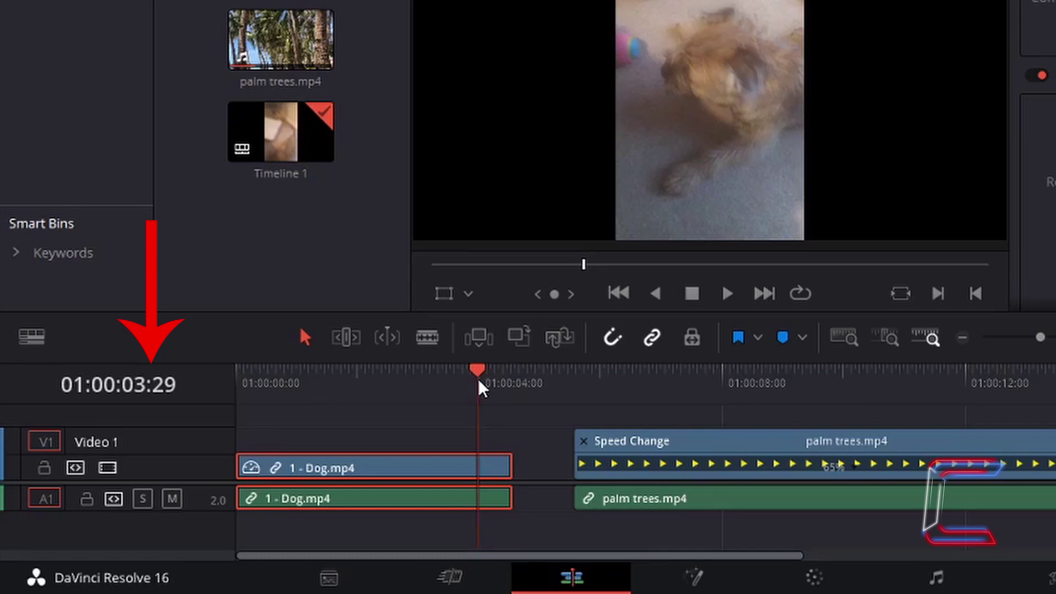
pyautogui.press('Right')
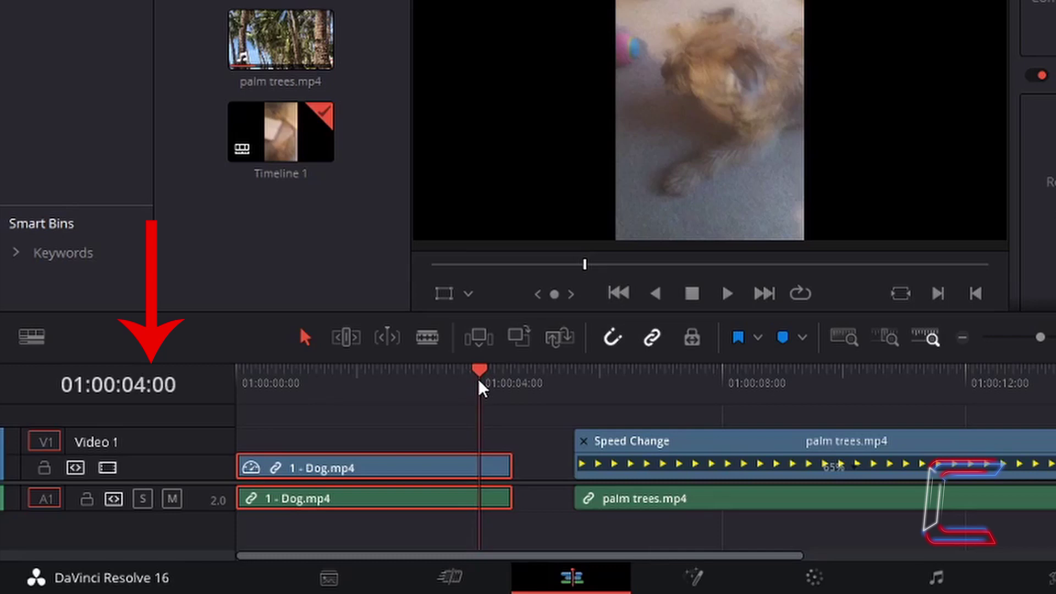
pyautogui.press('Left')
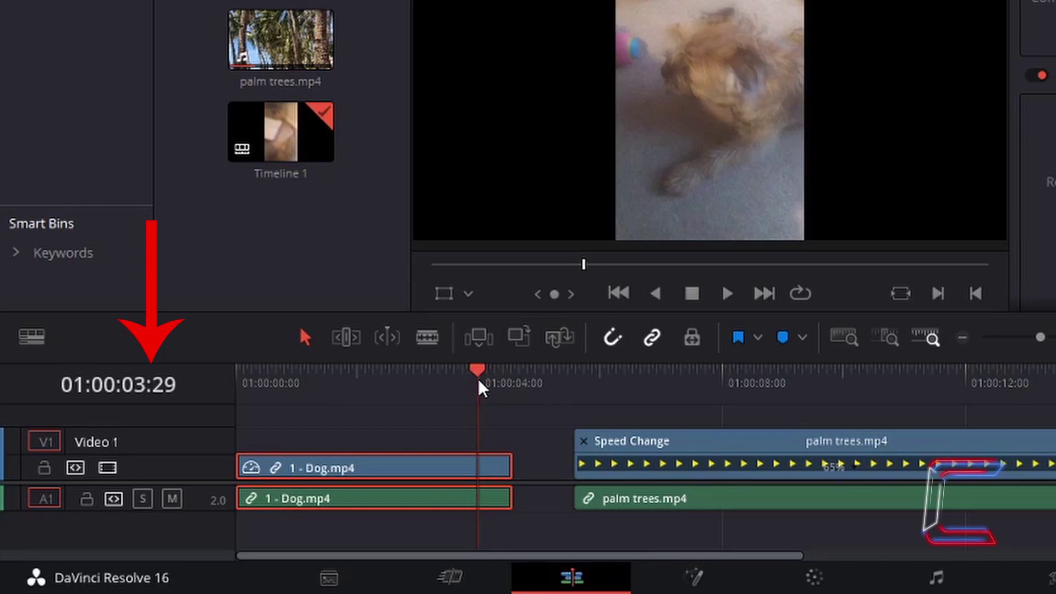
pyautogui.press('Right')
pyautogui.press('Left')
pyautogui.press('Down')
pyautogui.press('Down')
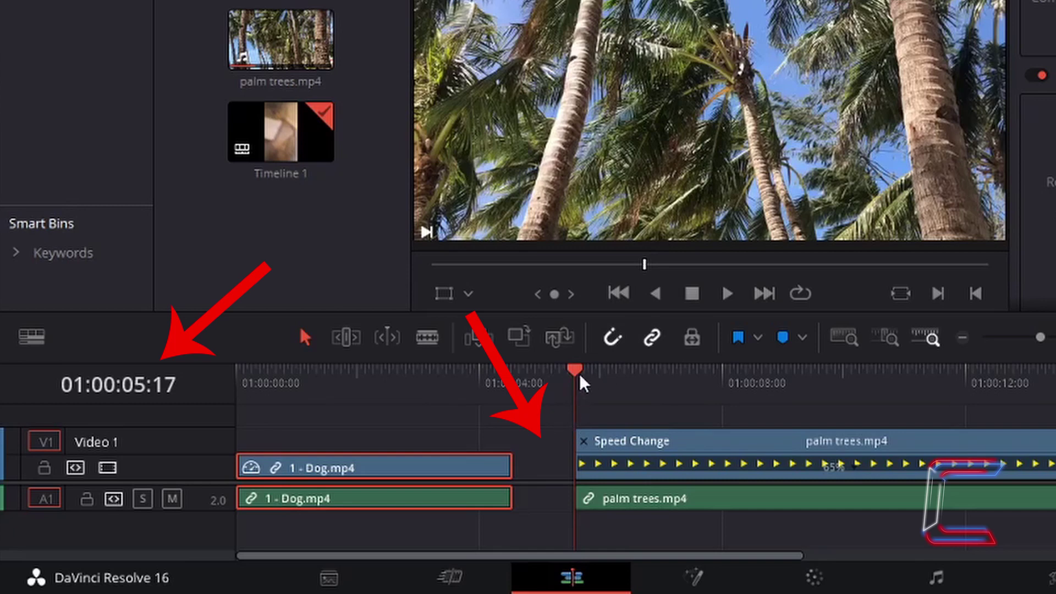
pyautogui.hotkey('shift', 'Left')
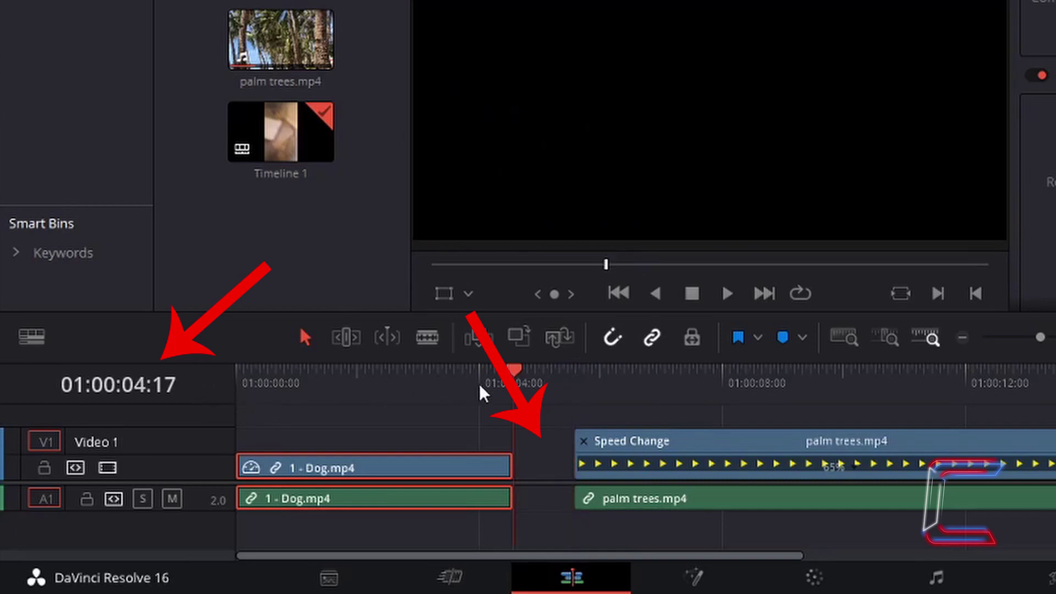
pyautogui.hotkey('shift', 'Right')
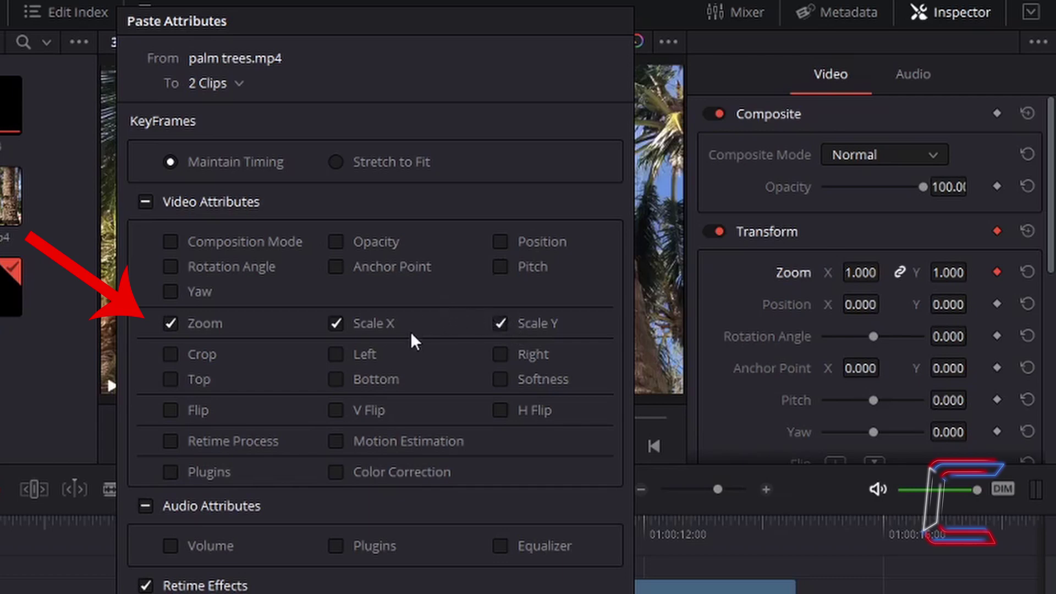
# - Untick Scale X under Zoom so it is excluded from the paste
pyautogui.click(337, 323)
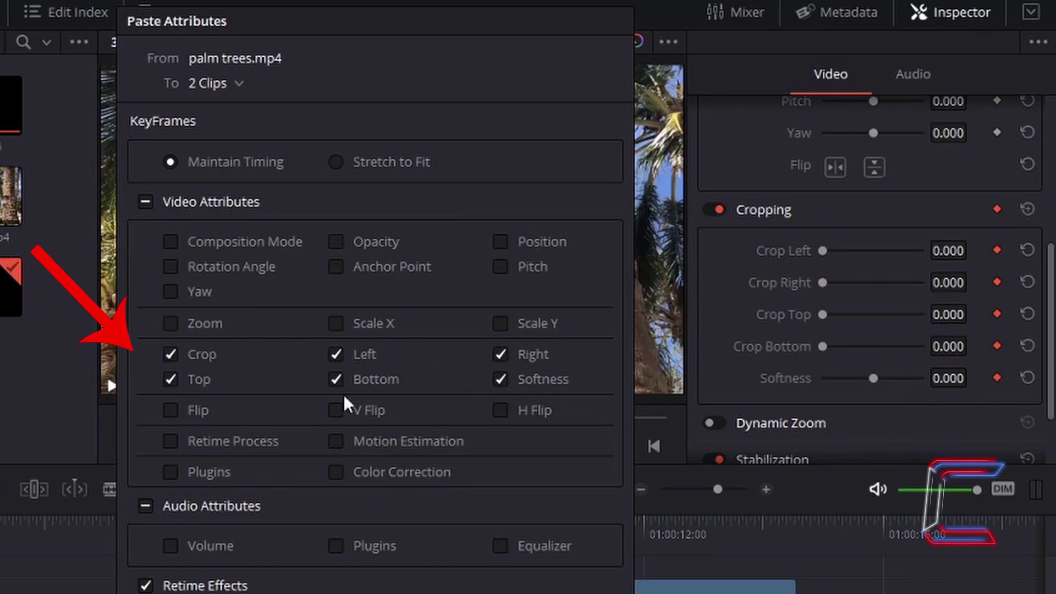
# - Try out the Crop, Left crop, Flip and V Flip checkboxes in Paste Attributes
pyautogui.click(170, 356)
pyautogui.click(333, 353)
pyautogui.click(170, 354)
pyautogui.click(170, 410)
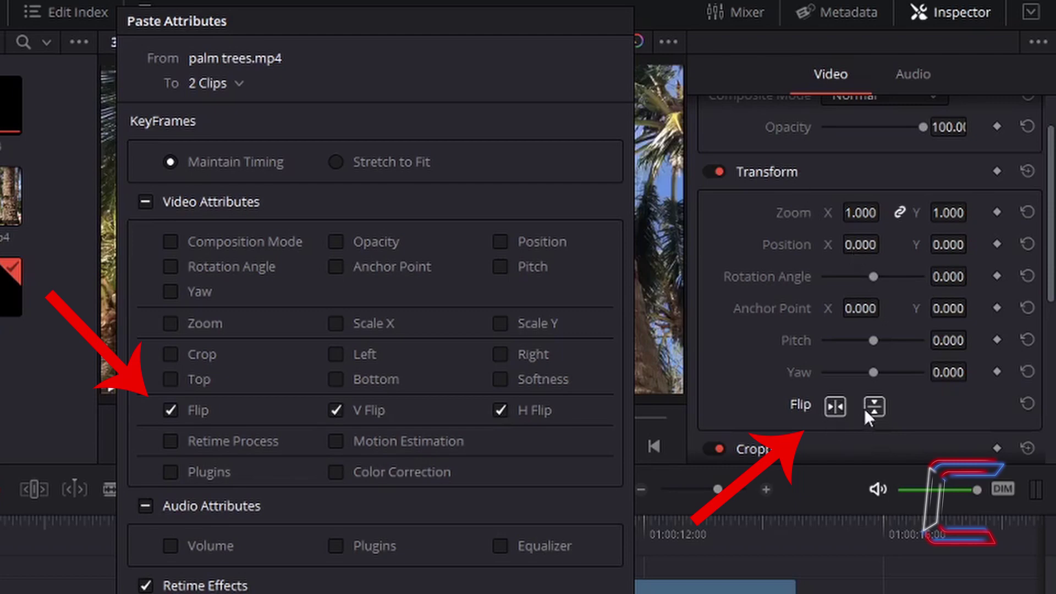
pyautogui.click(358, 408)
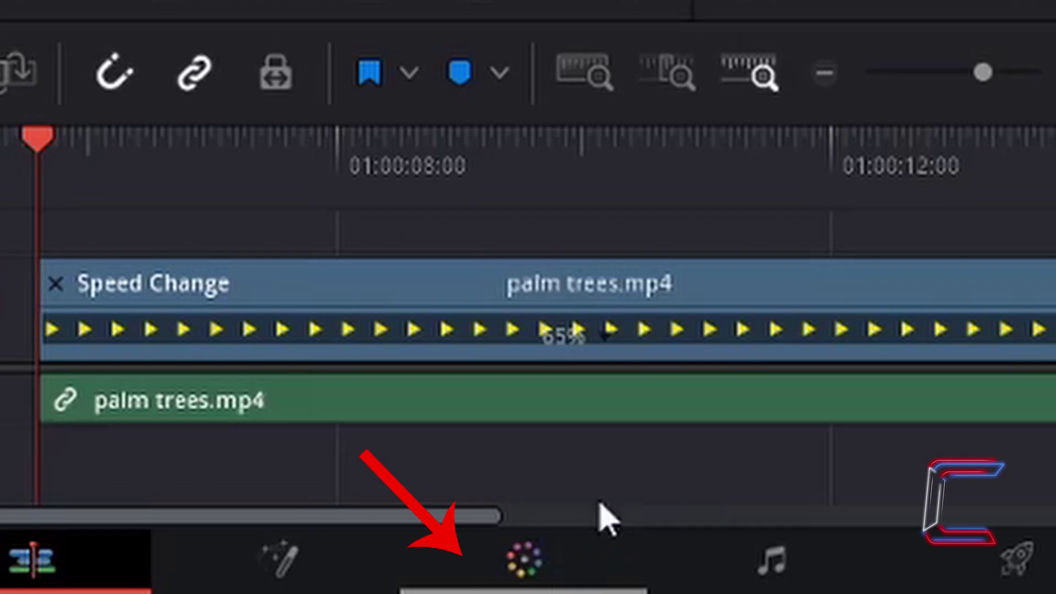
# - On the Color page, push palm trees' Offset wheel toward orange (51.60, 19.25, 1.02)
pyautogui.click(566, 566)
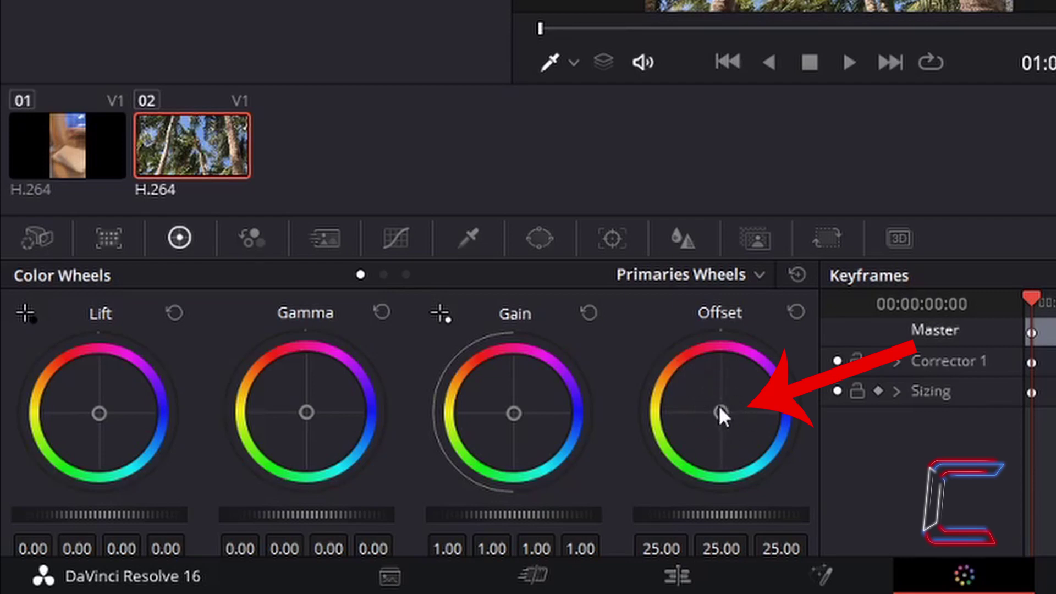
pyautogui.moveTo(720, 413); pyautogui.dragTo(695, 377)
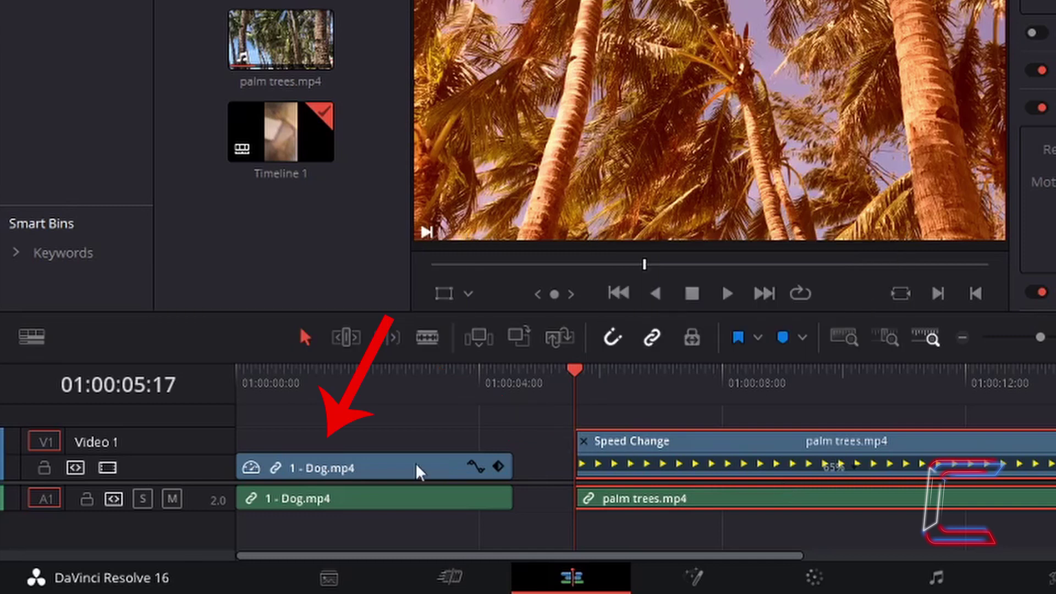
# - Select the Dog clip as the target and open Paste Attributes with Alt+V
pyautogui.click(416, 466)
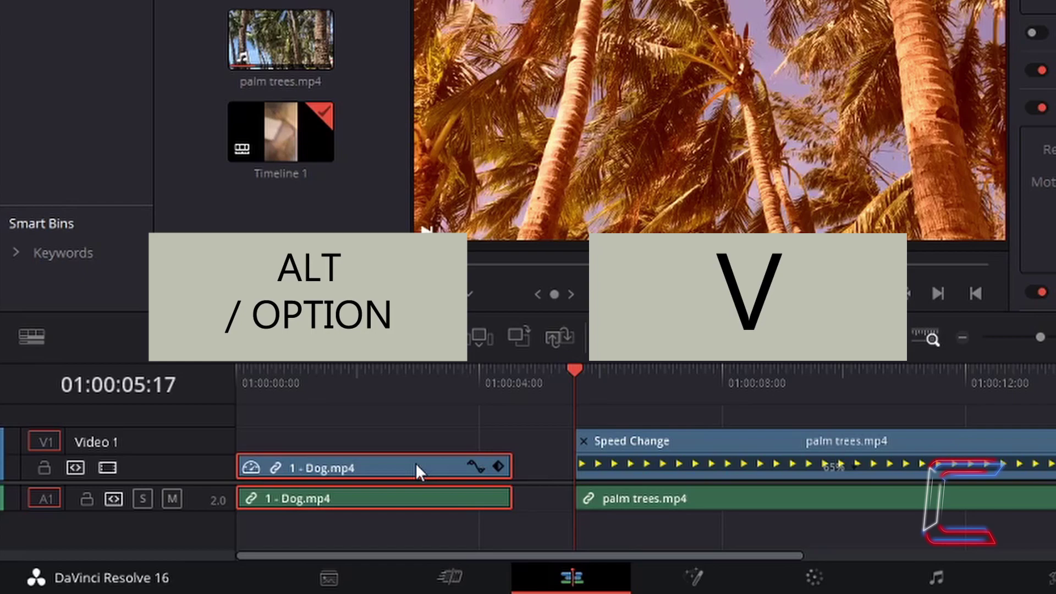
pyautogui.hotkey('alt', 'v')
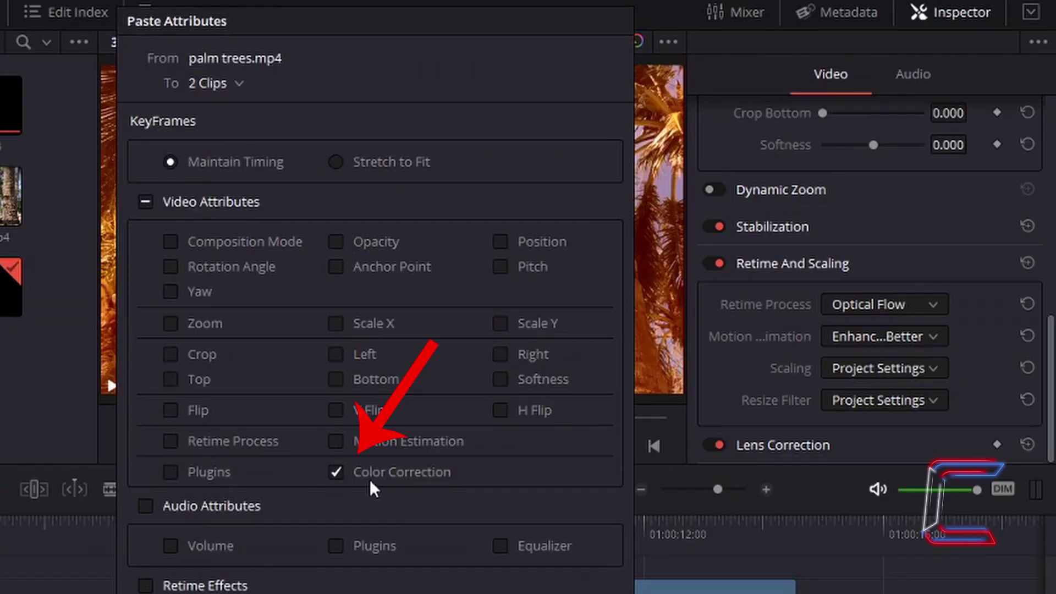